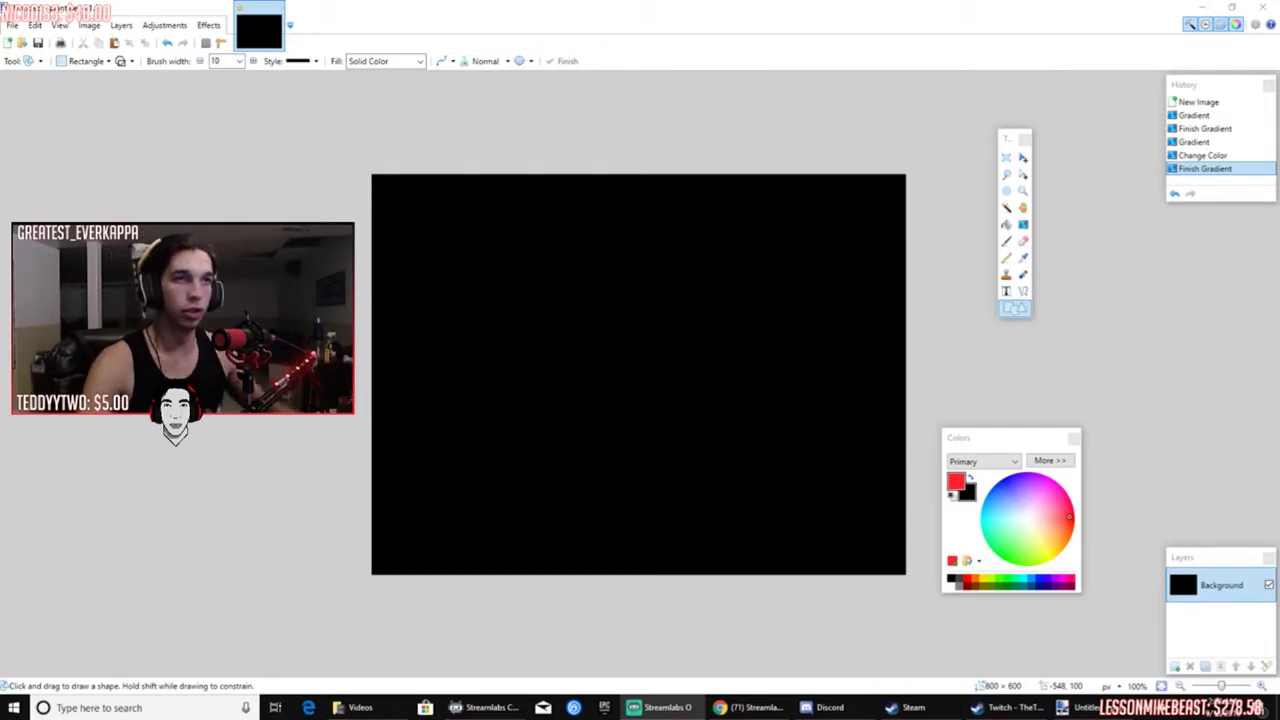
# - Mark the black 800×600 image with a tiny 1×1 rectangle
pyautogui.click(169, 147)
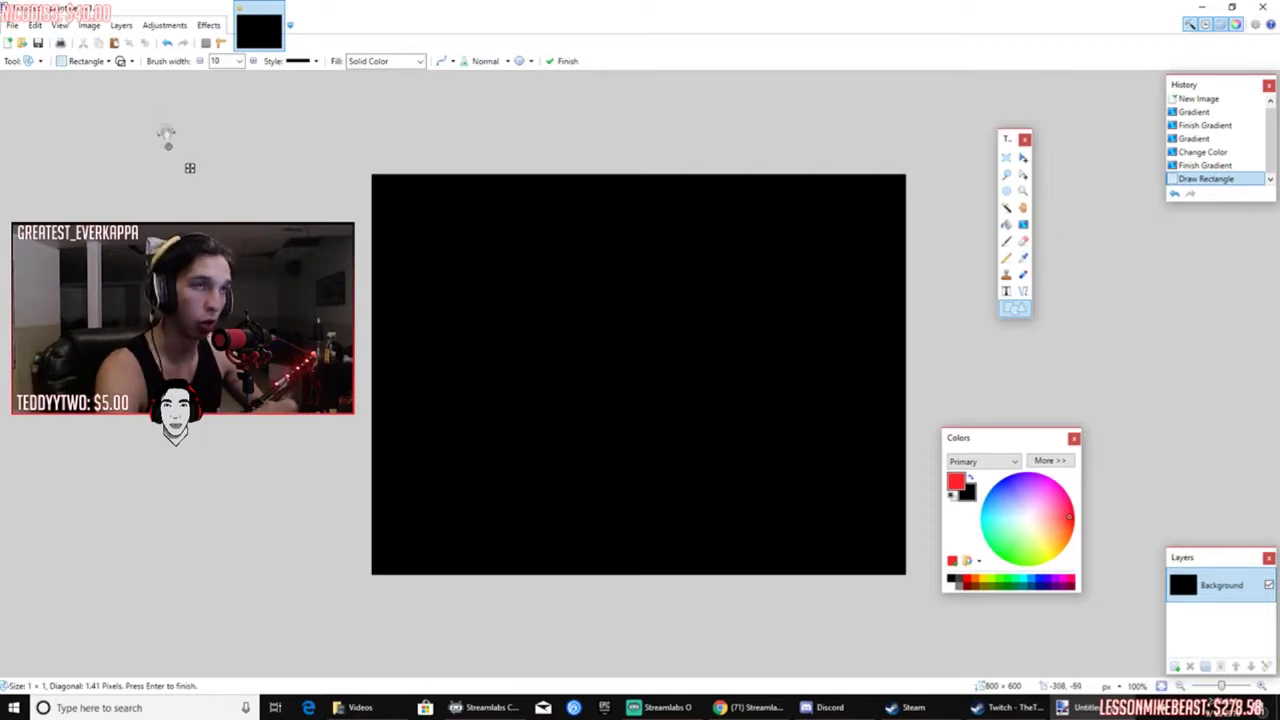
pyautogui.click(22, 27)
# - Create a new image 1920 pixels wide and 1080 pixels high from the File menu
pyautogui.click(22, 30)
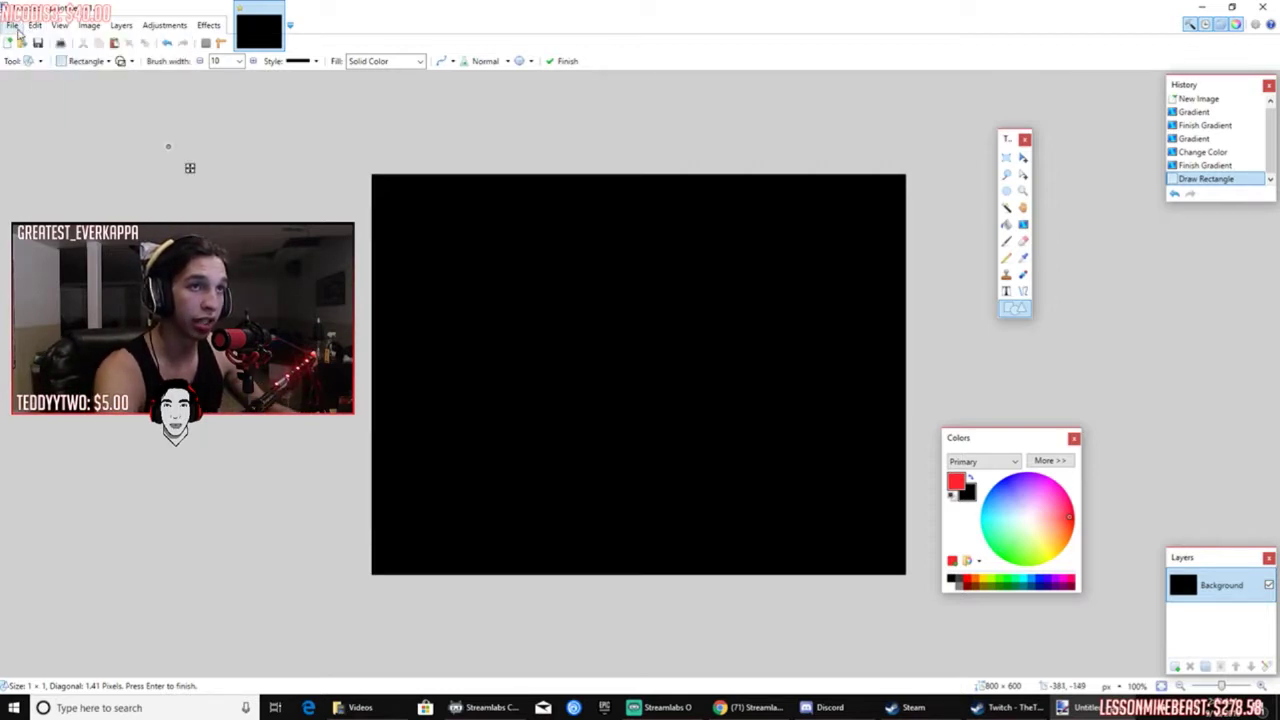
pyautogui.click(10, 30)
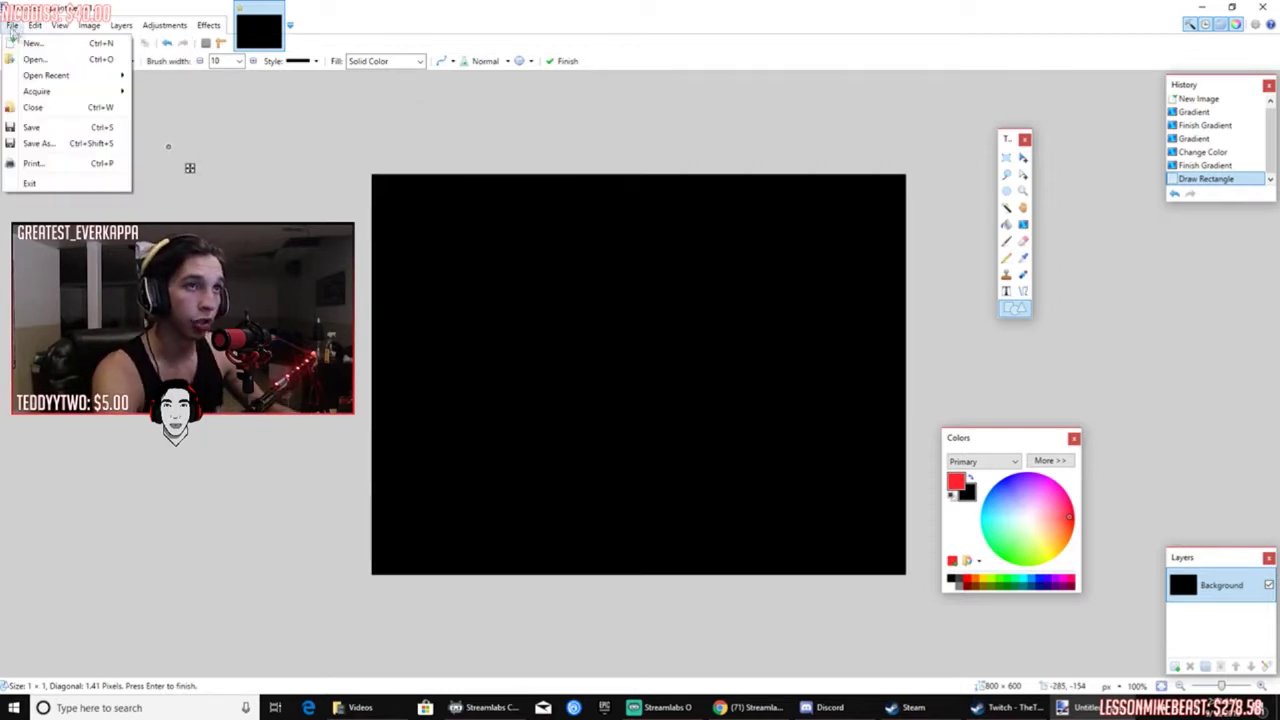
pyautogui.click(14, 27)
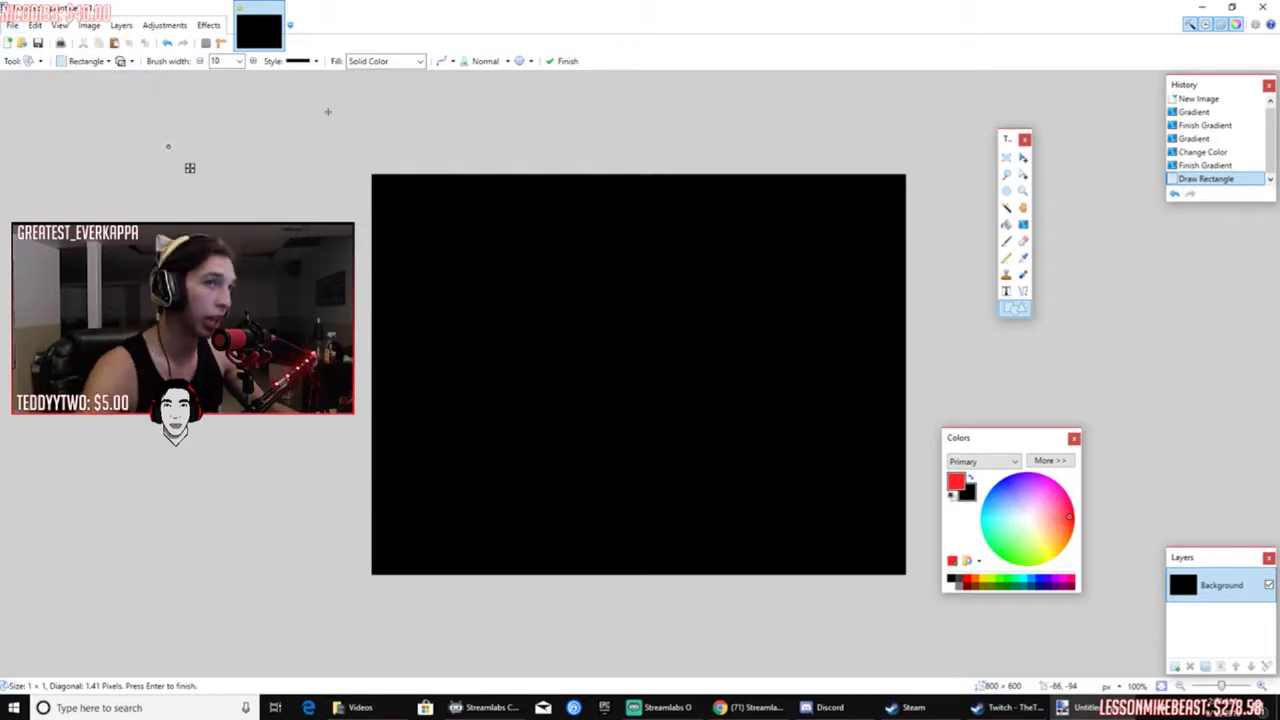
pyautogui.click(15, 30)
pyautogui.click(14, 27)
pyautogui.click(14, 27)
pyautogui.click(15, 27)
pyautogui.click(16, 27)
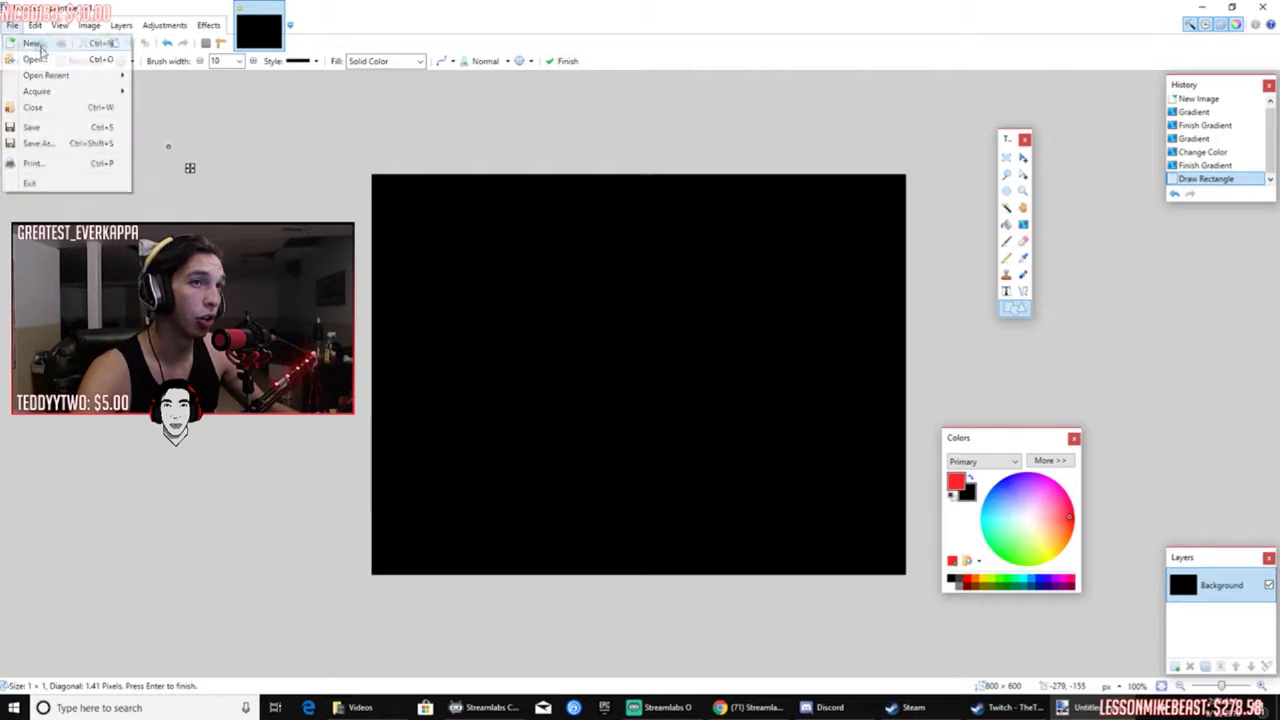
pyautogui.click(32, 43)
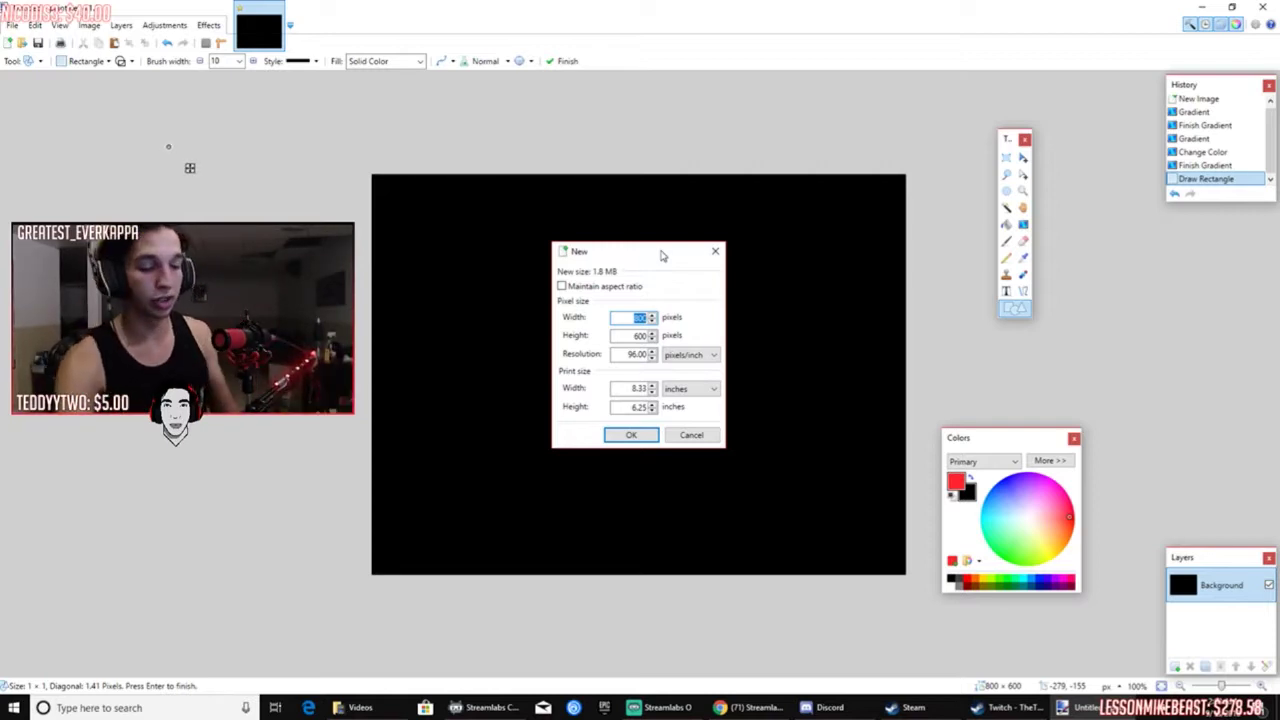
pyautogui.write('1920')
pyautogui.press('Tab')
pyautogui.write('108')
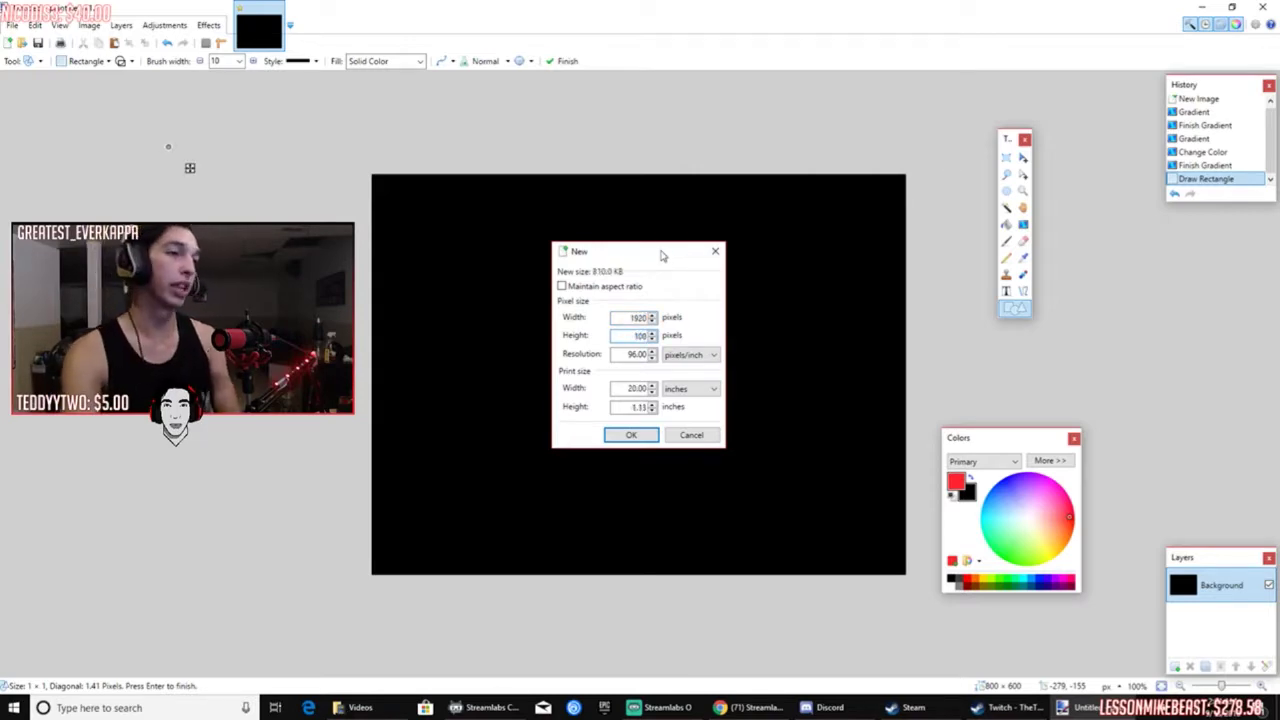
pyautogui.write('0')
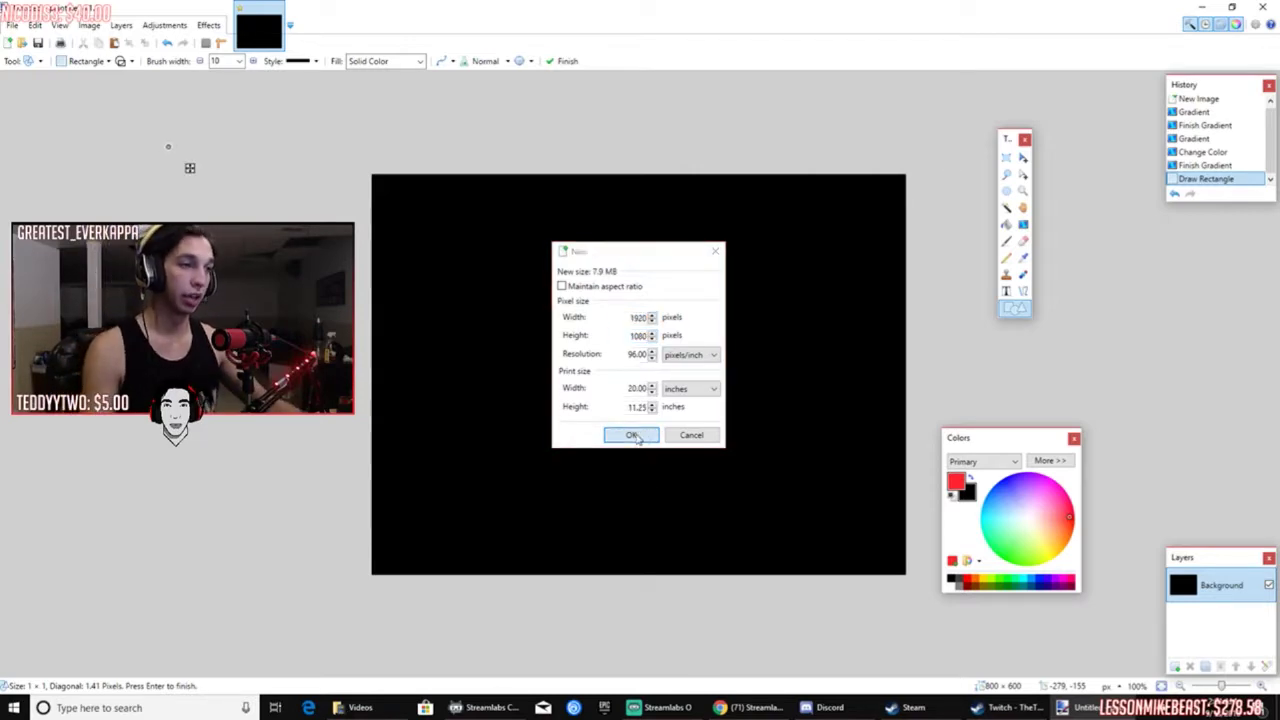
pyautogui.press('Return')
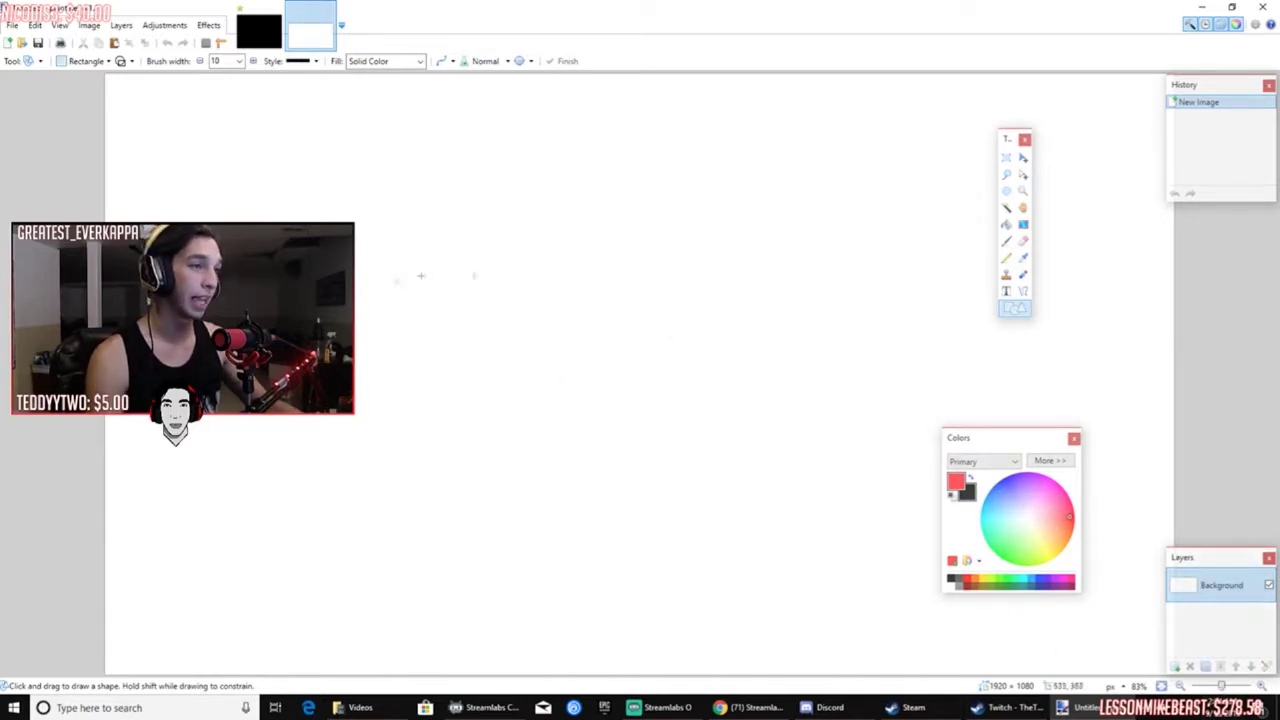
# - Zoom out to fit the 1920×1080 canvas and select all of it with Rectangle Select
pyautogui.moveTo(1222, 688); pyautogui.dragTo(1217, 688)
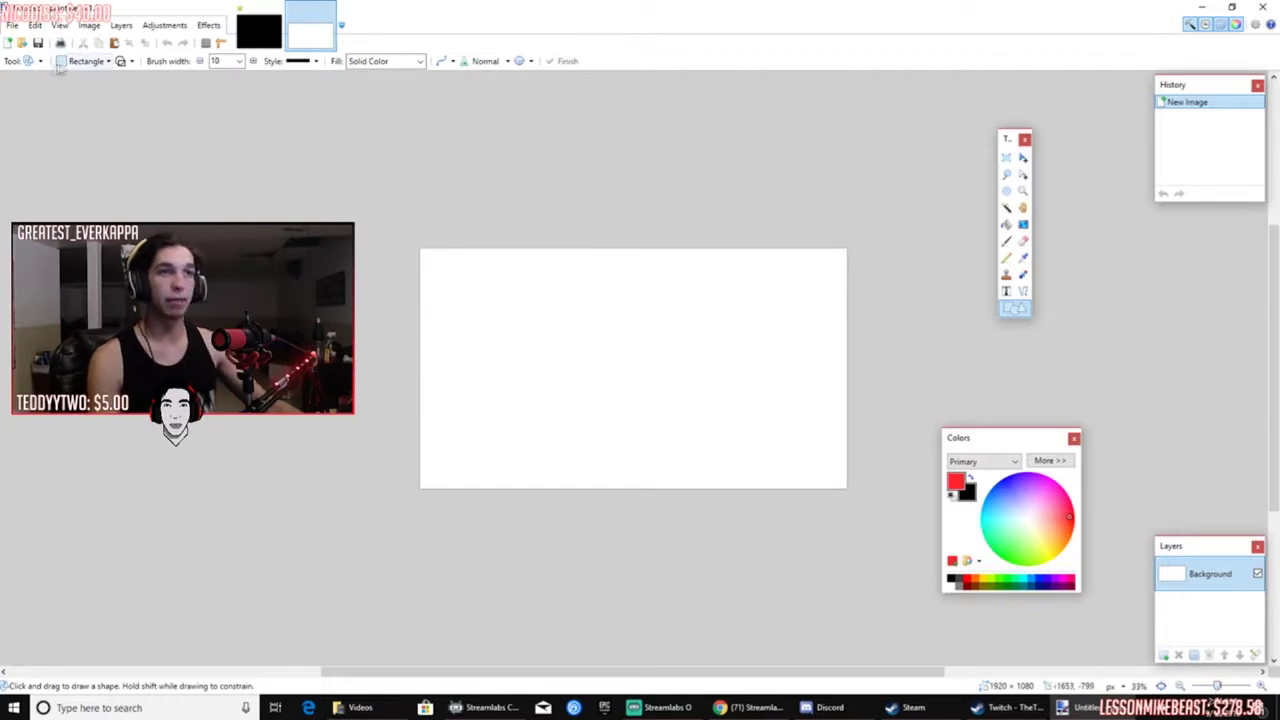
pyautogui.click(1006, 157)
pyautogui.hotkey('ctrl', 'a')
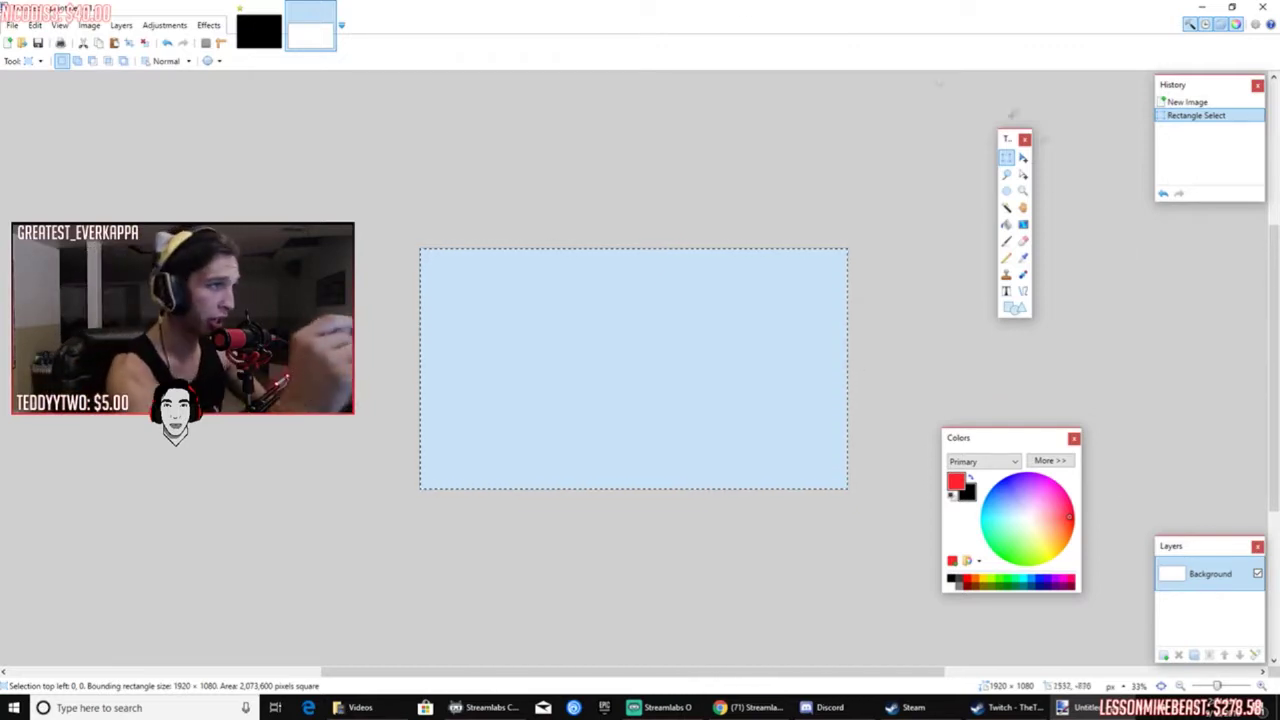
# - Delete the selected white fill so the whole 1920×1080 canvas becomes transparent
pyautogui.moveTo(1007, 141)
pyautogui.mouseDown()
pyautogui.moveTo(989, 151)
pyautogui.moveTo(985, 180)
pyautogui.moveTo(986, 153)
pyautogui.mouseUp()
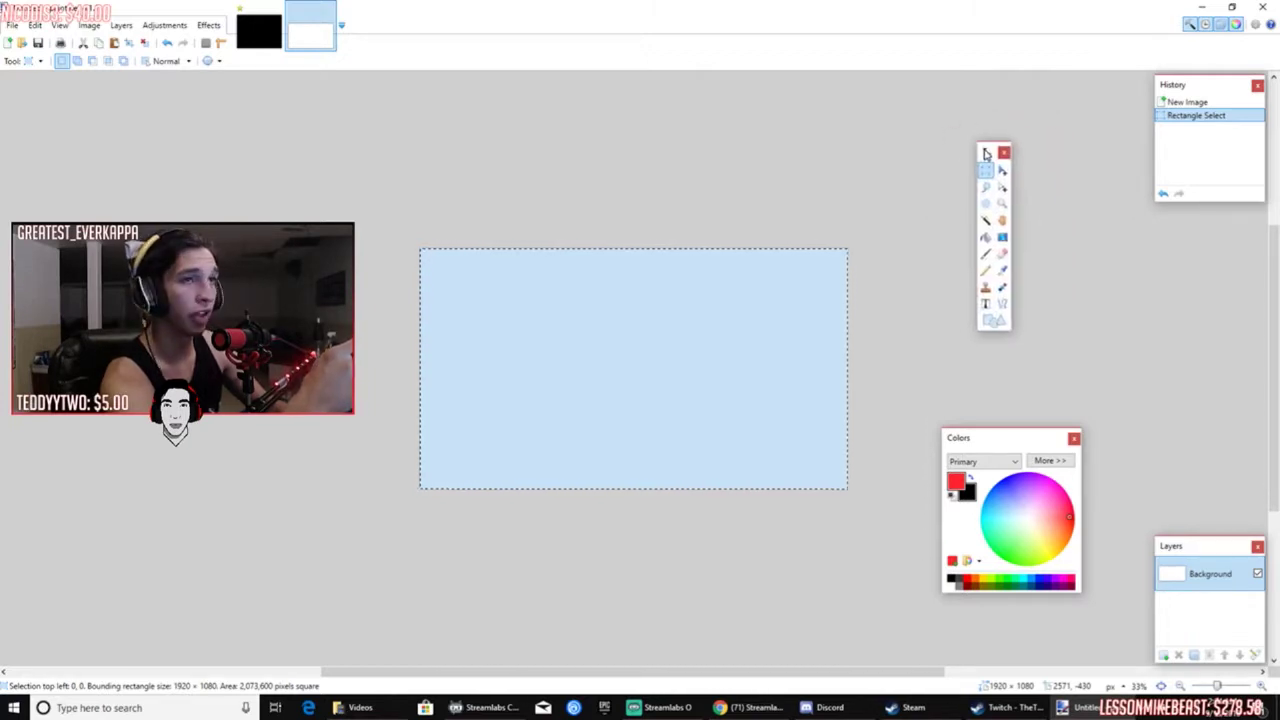
pyautogui.click(39, 62)
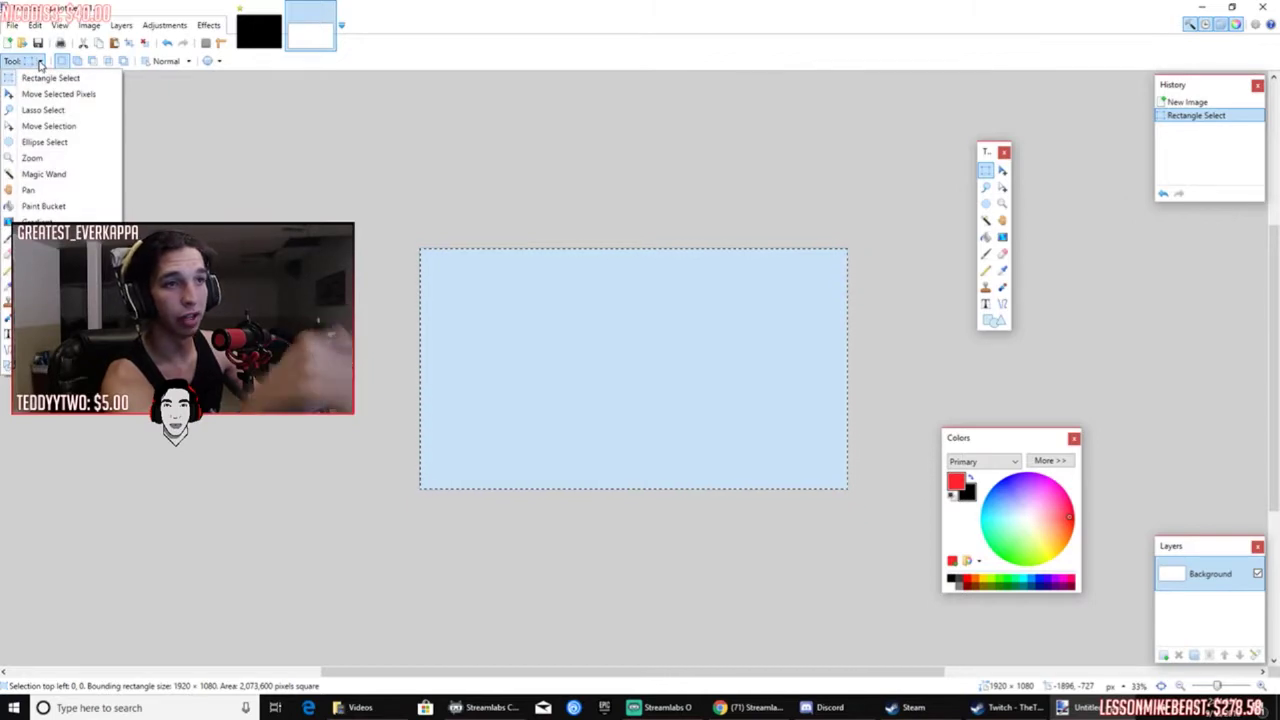
pyautogui.click(40, 64)
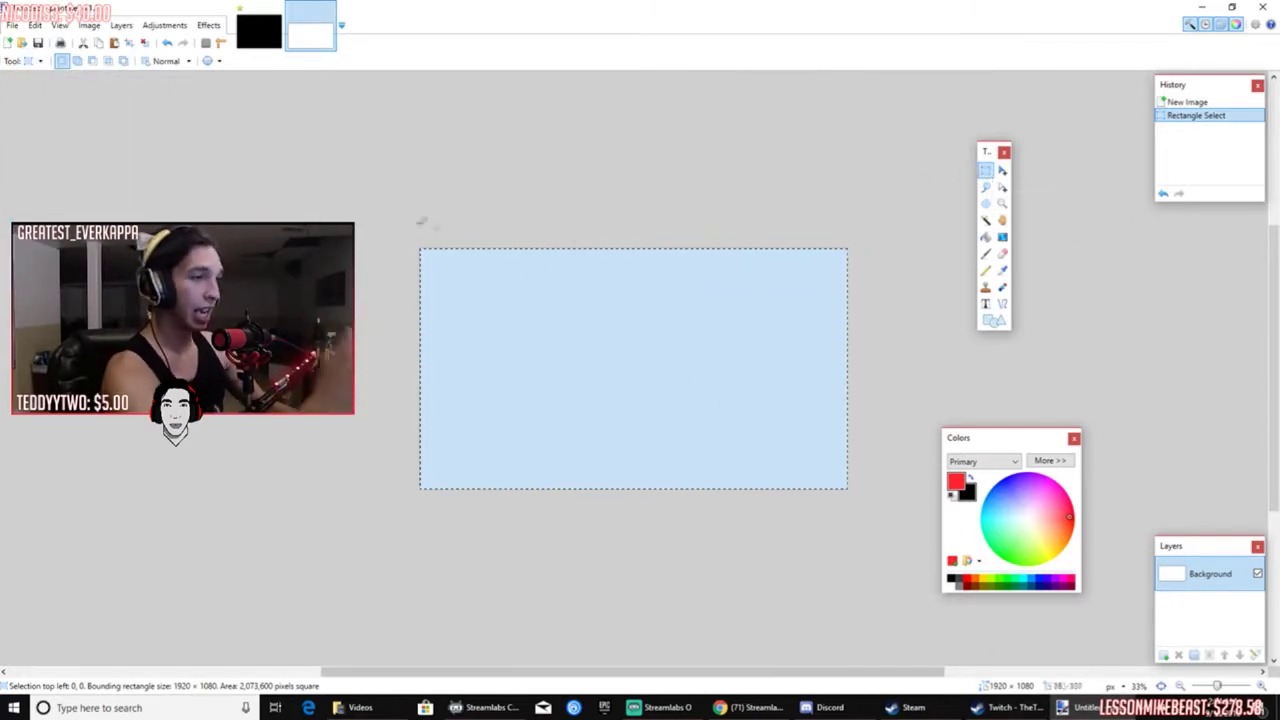
pyautogui.press('Delete')
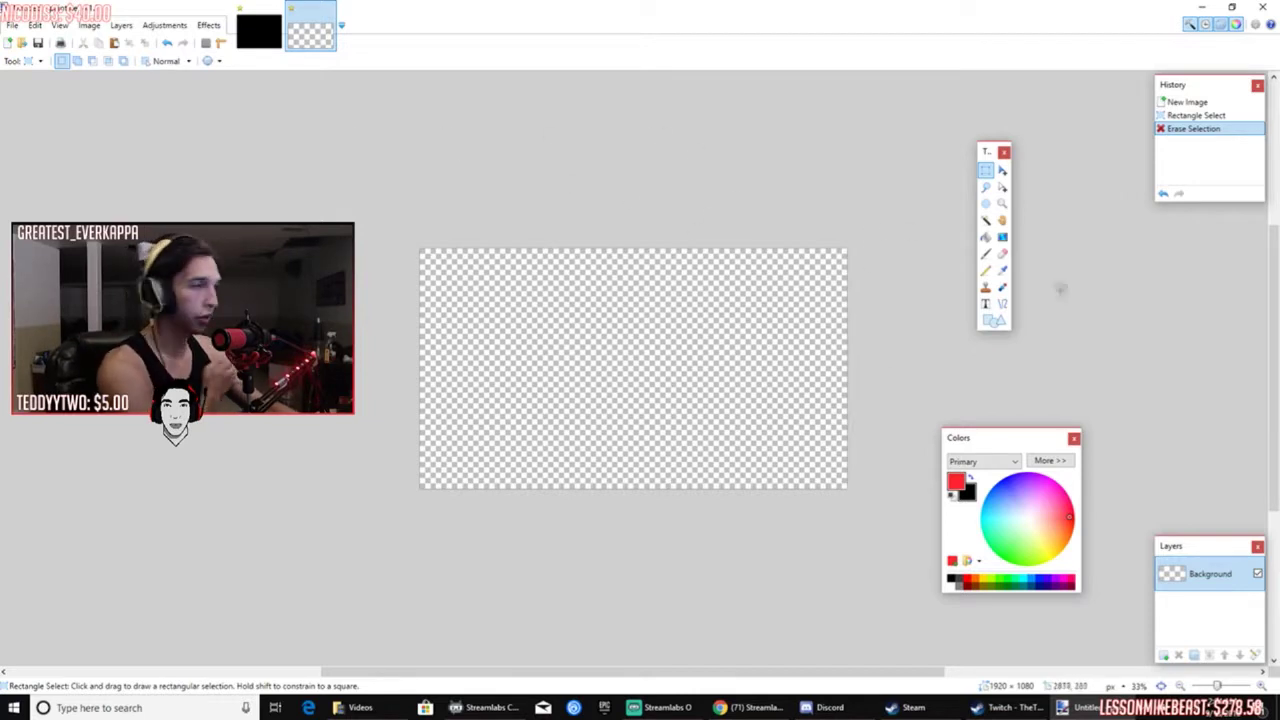
# - Set the Shapes tool to a plain Rectangle with Draw Shape Outline fill mode
pyautogui.click(996, 319)
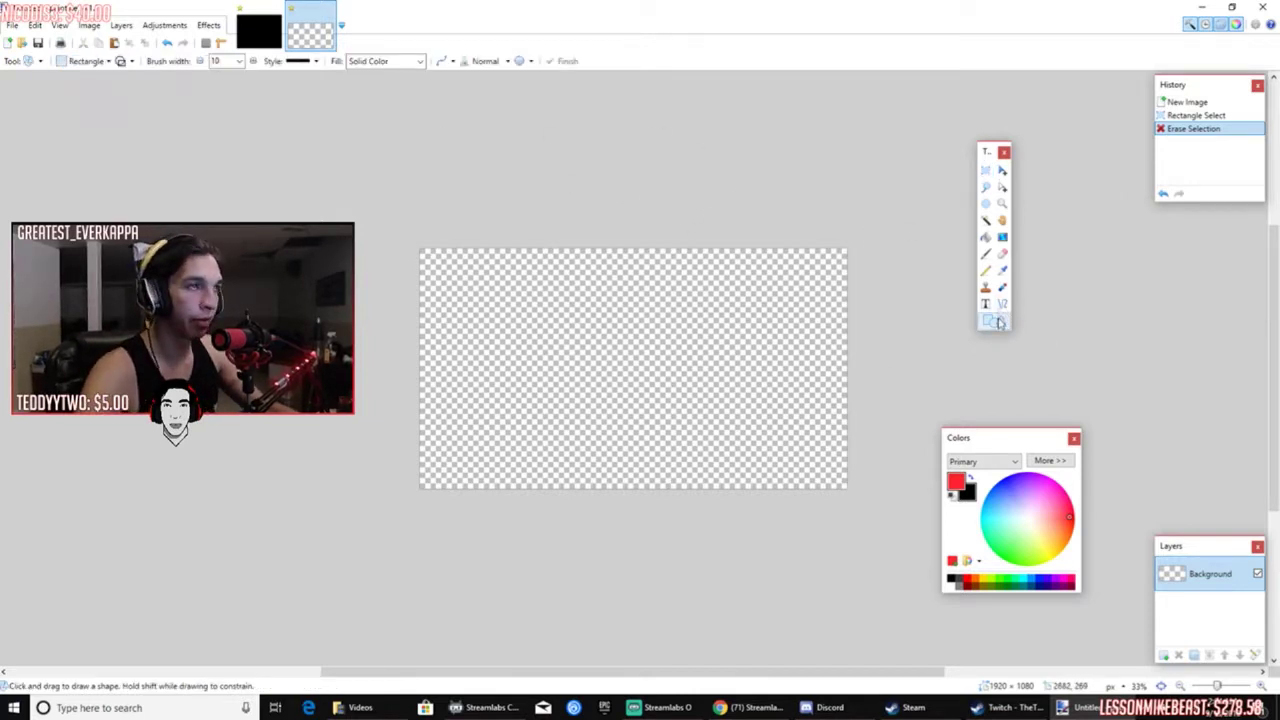
pyautogui.moveTo(985, 157)
pyautogui.mouseDown()
pyautogui.moveTo(921, 191)
pyautogui.moveTo(965, 149)
pyautogui.mouseUp()
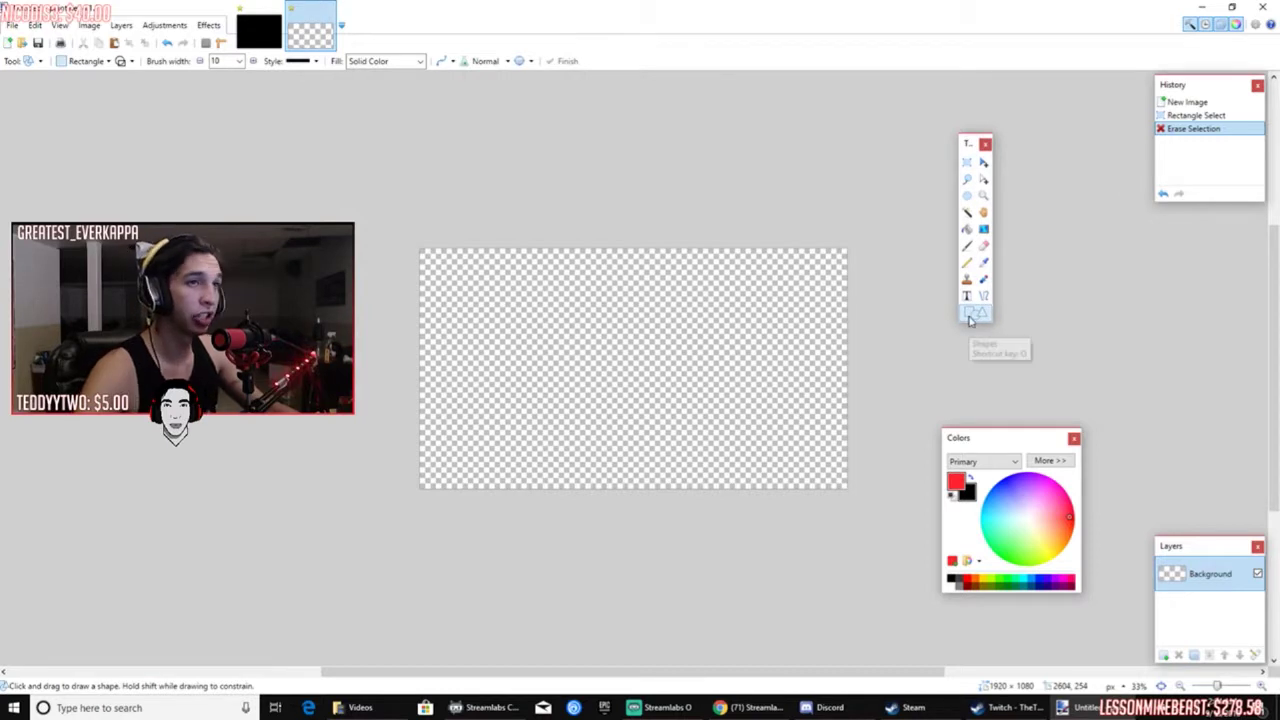
pyautogui.click(85, 62)
pyautogui.click(85, 62)
pyautogui.click(85, 62)
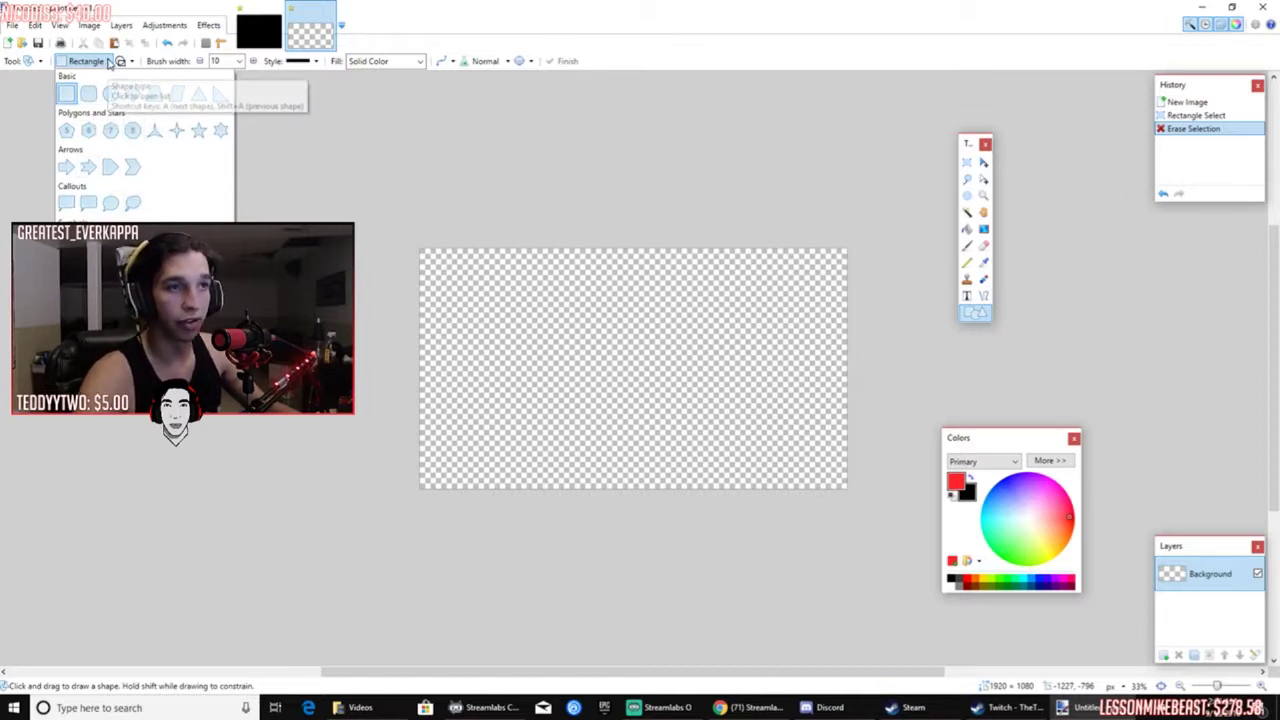
pyautogui.click(108, 62)
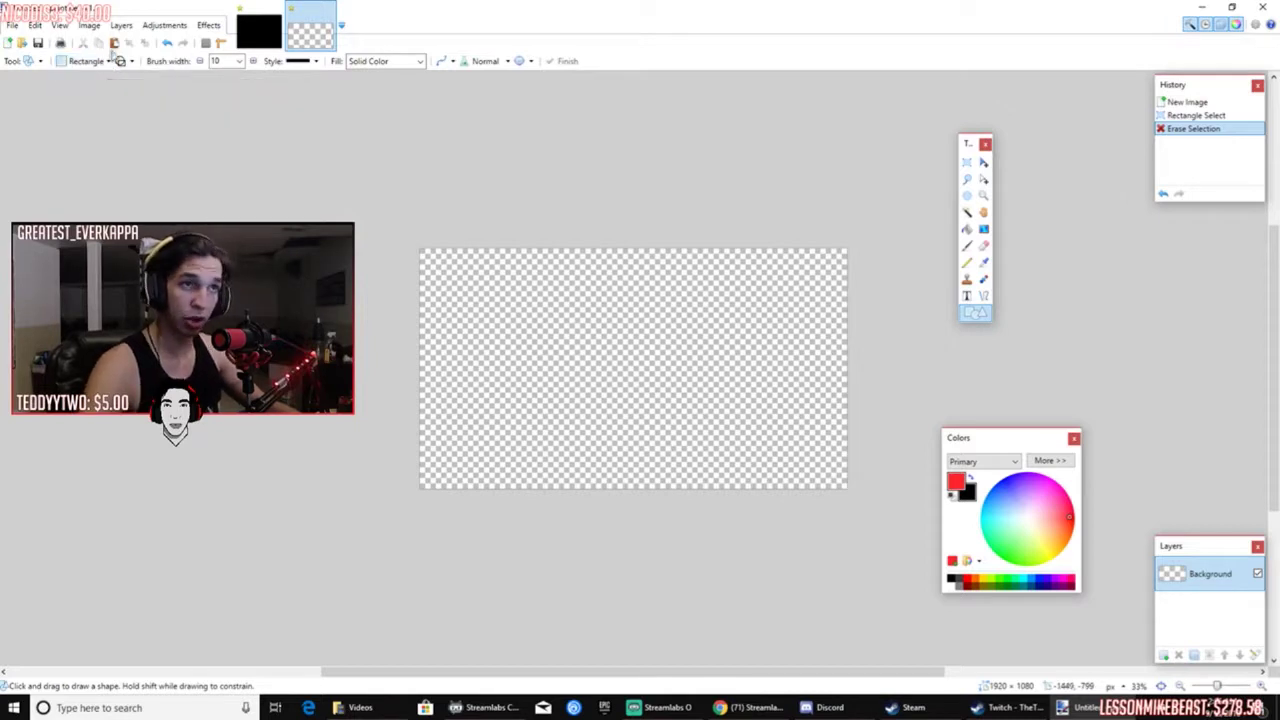
pyautogui.click(132, 62)
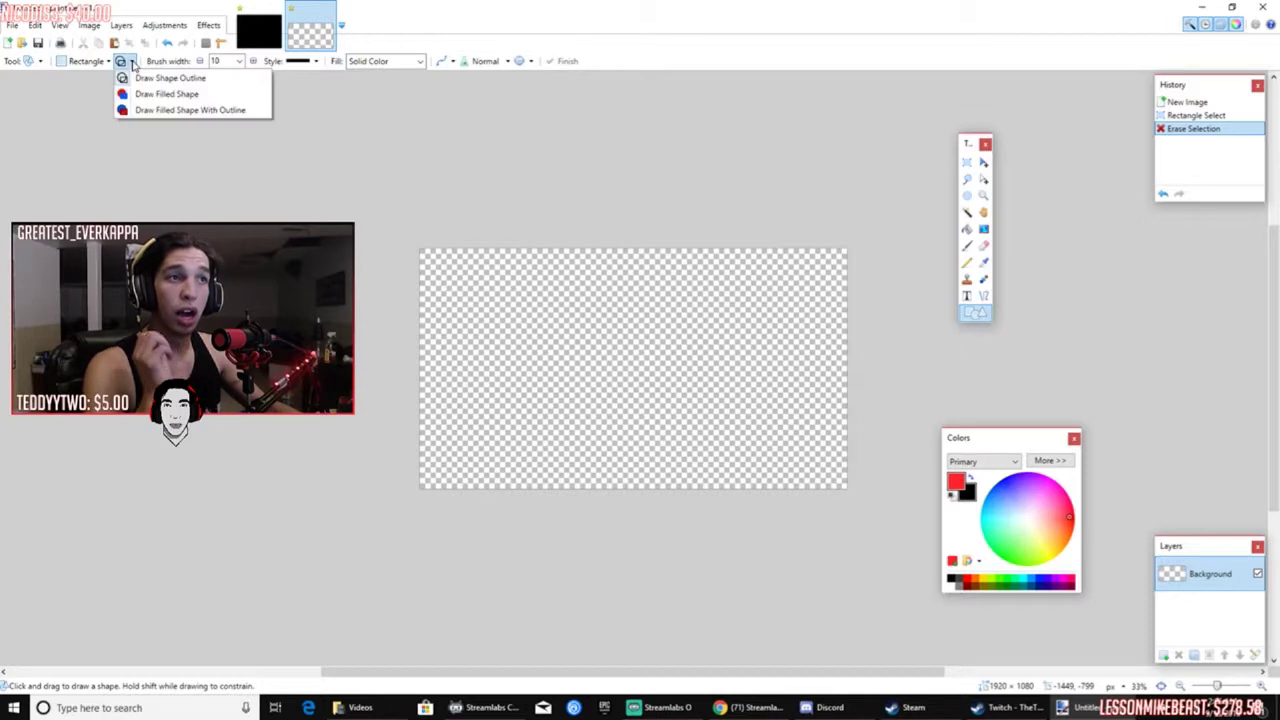
pyautogui.click(155, 80)
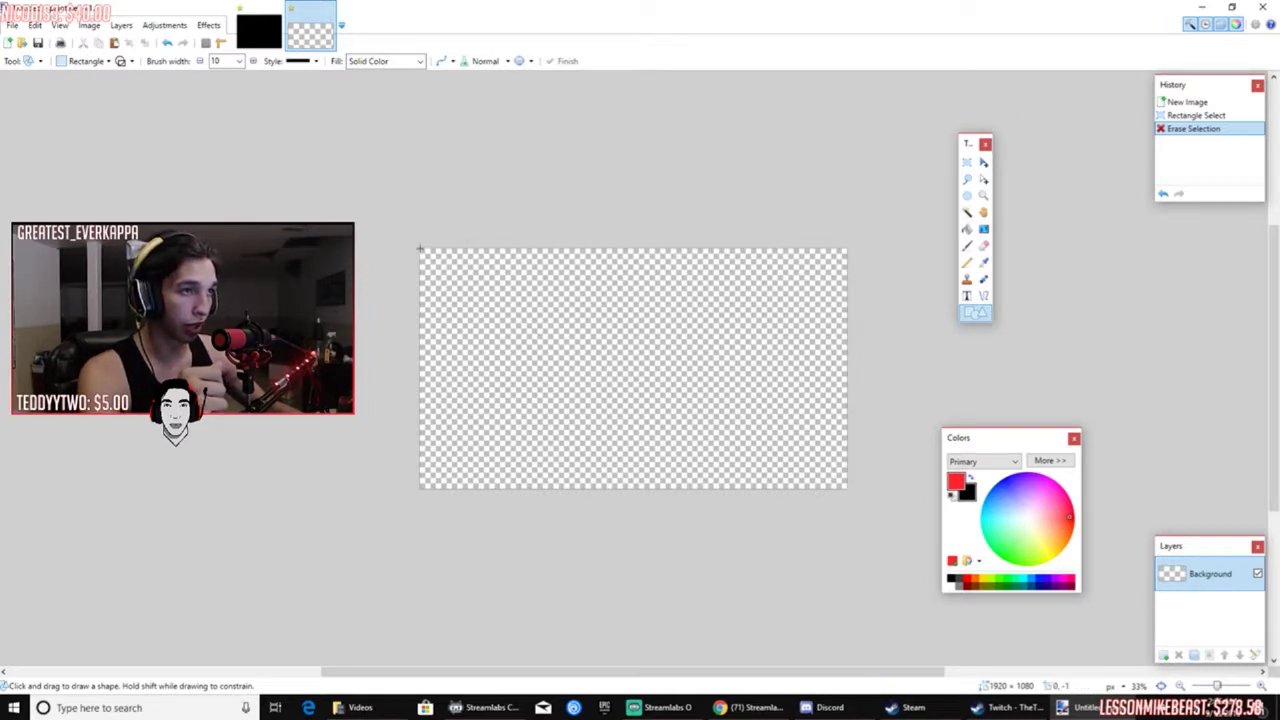
# - Draw a red 10-pixel rectangle outline from the canvas's top-left to bottom-right corner
pyautogui.moveTo(420, 247); pyautogui.dragTo(436, 256)
pyautogui.hotkey('ctrl', 'z')
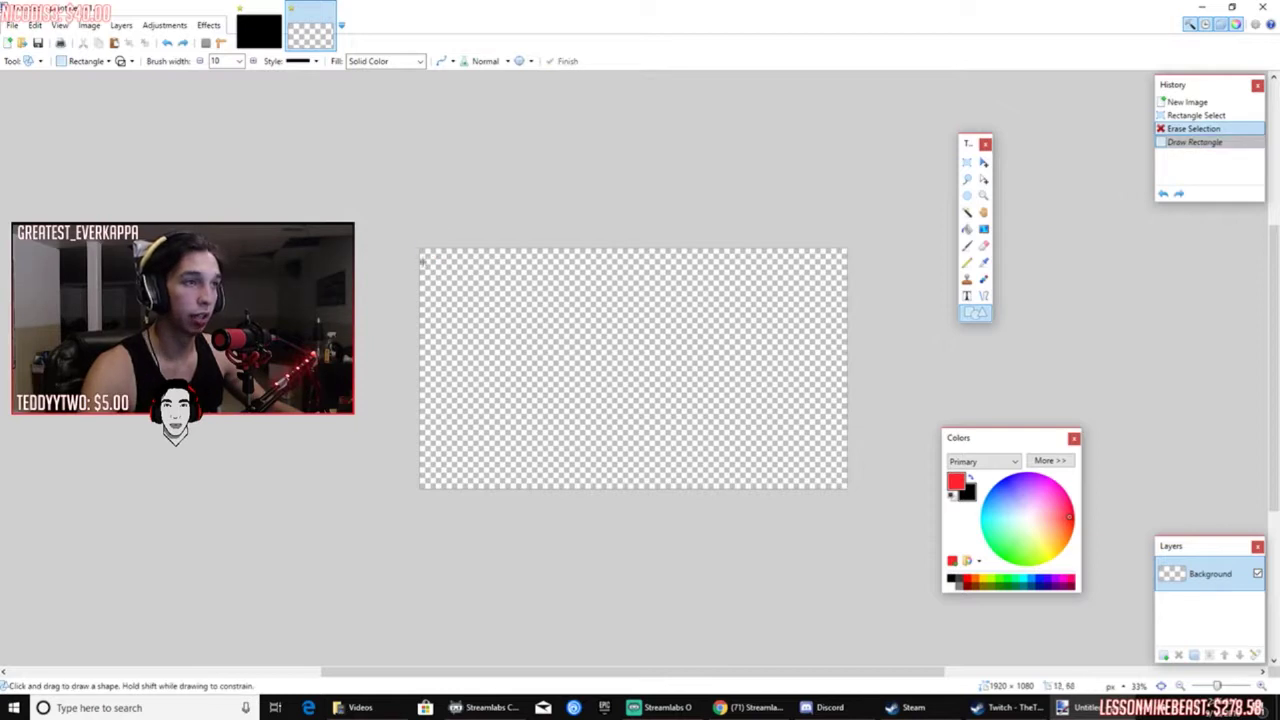
pyautogui.moveTo(420, 248); pyautogui.dragTo(847, 489)
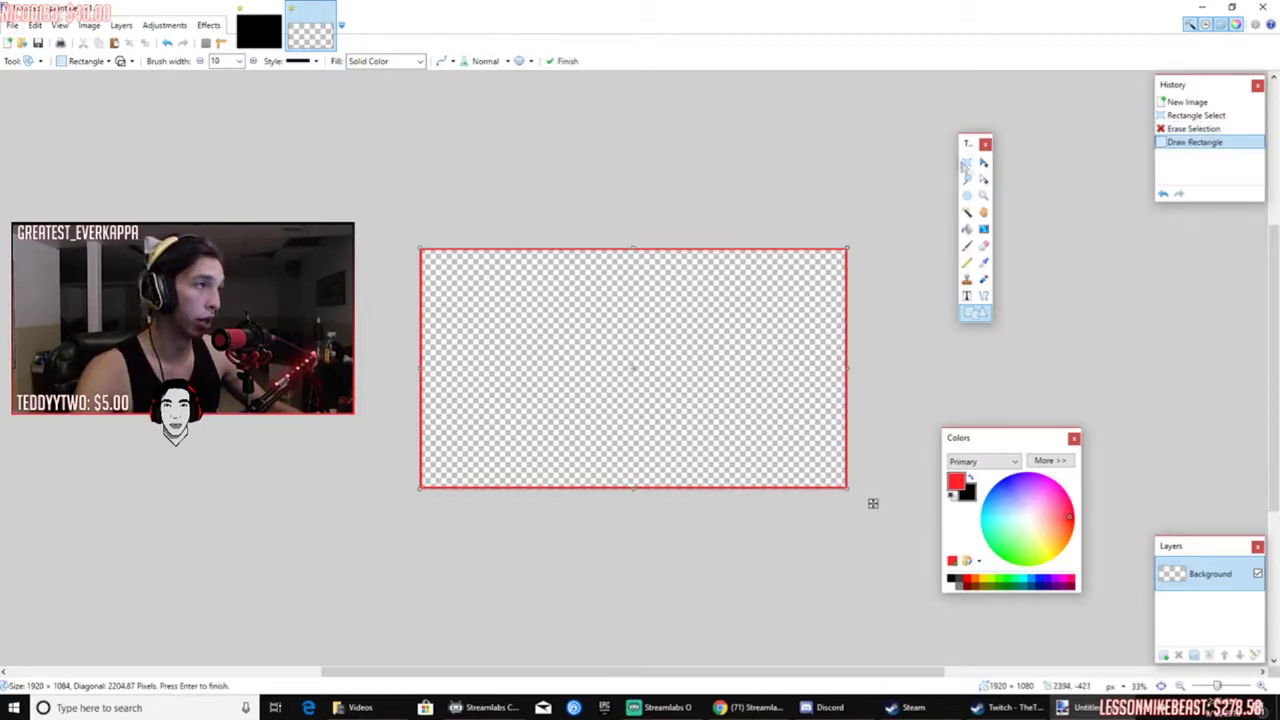
pyautogui.click(966, 163)
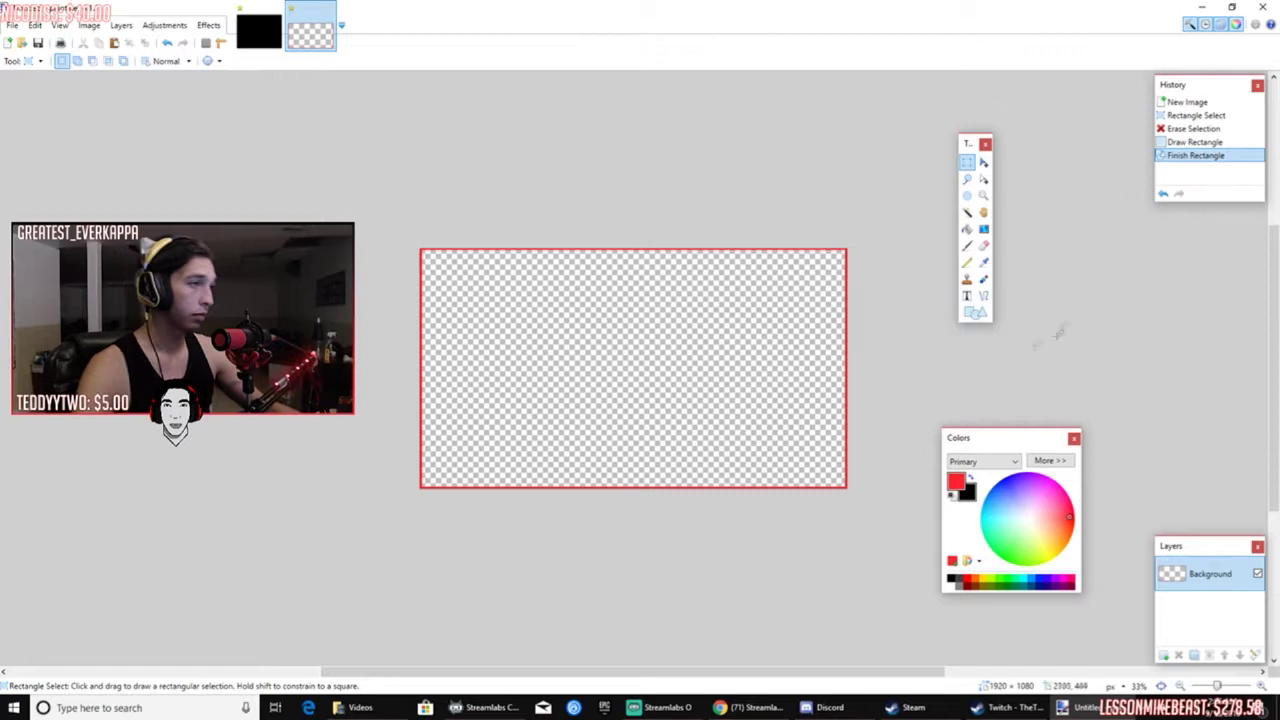
# - Magic-wand the red border and fill it with a horizontal red-to-black gradient
pyautogui.click(966, 212)
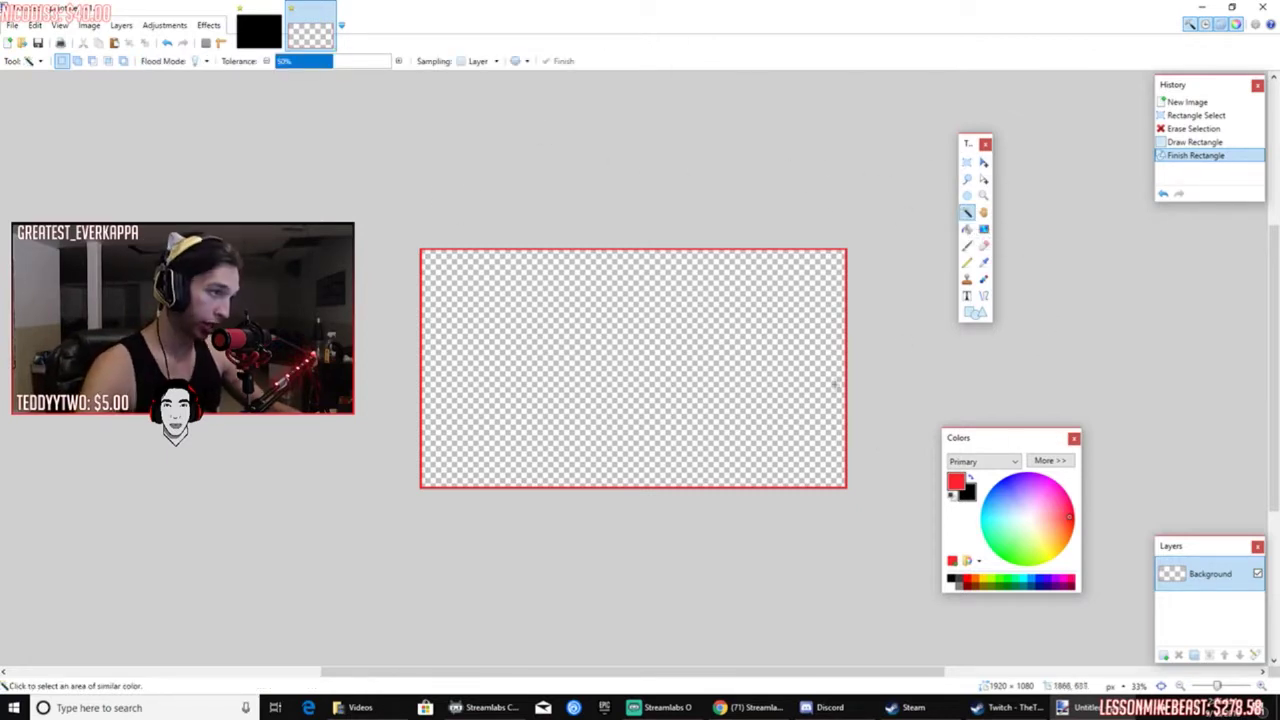
pyautogui.click(846, 373)
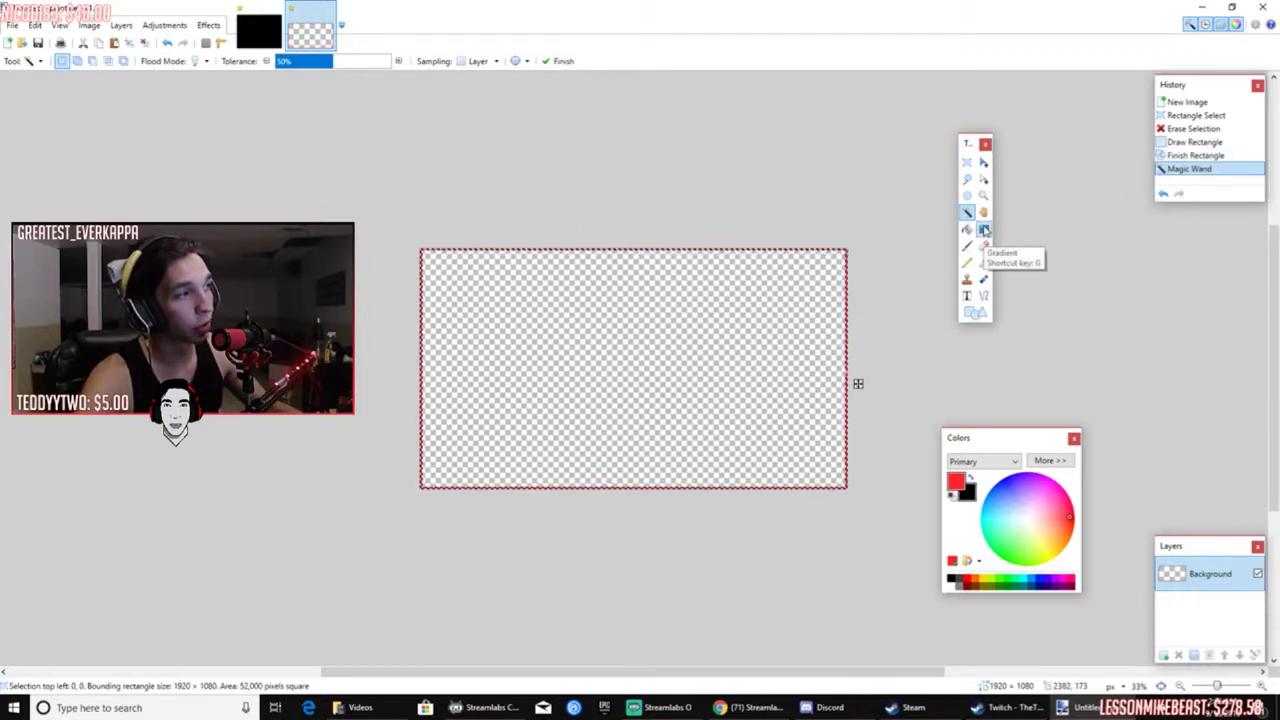
pyautogui.click(984, 230)
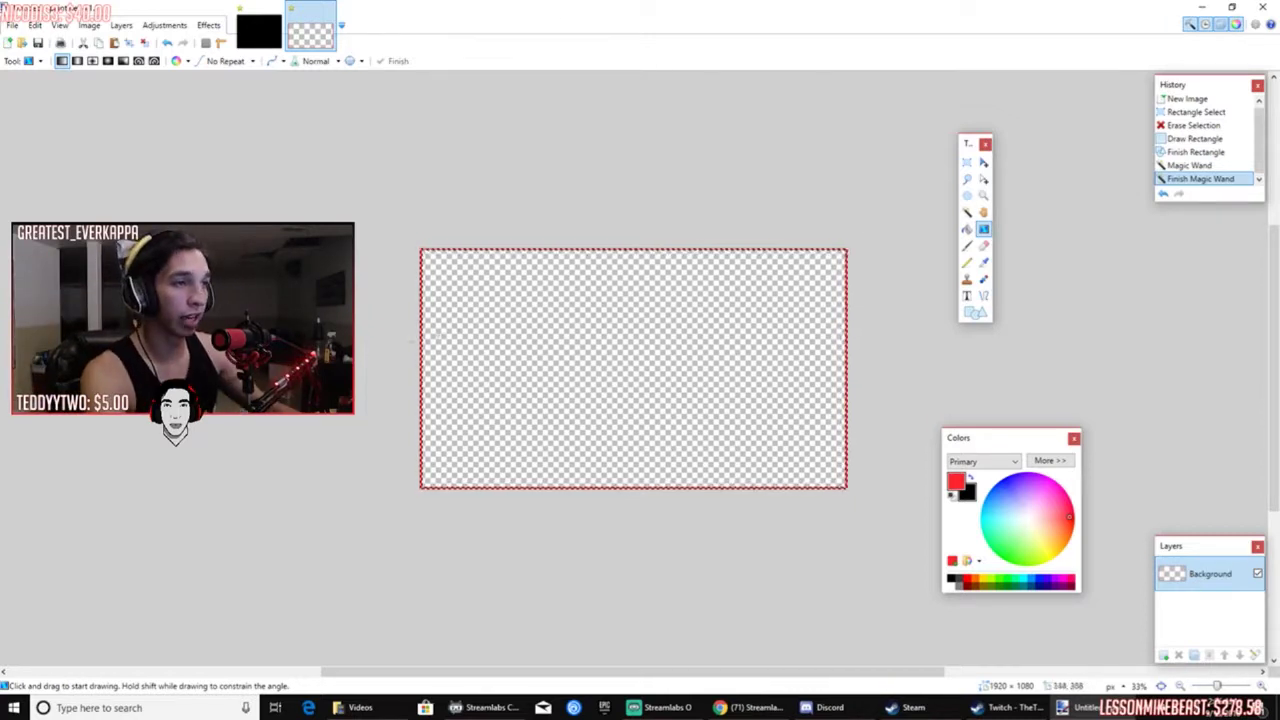
pyautogui.moveTo(425, 367); pyautogui.dragTo(935, 401)
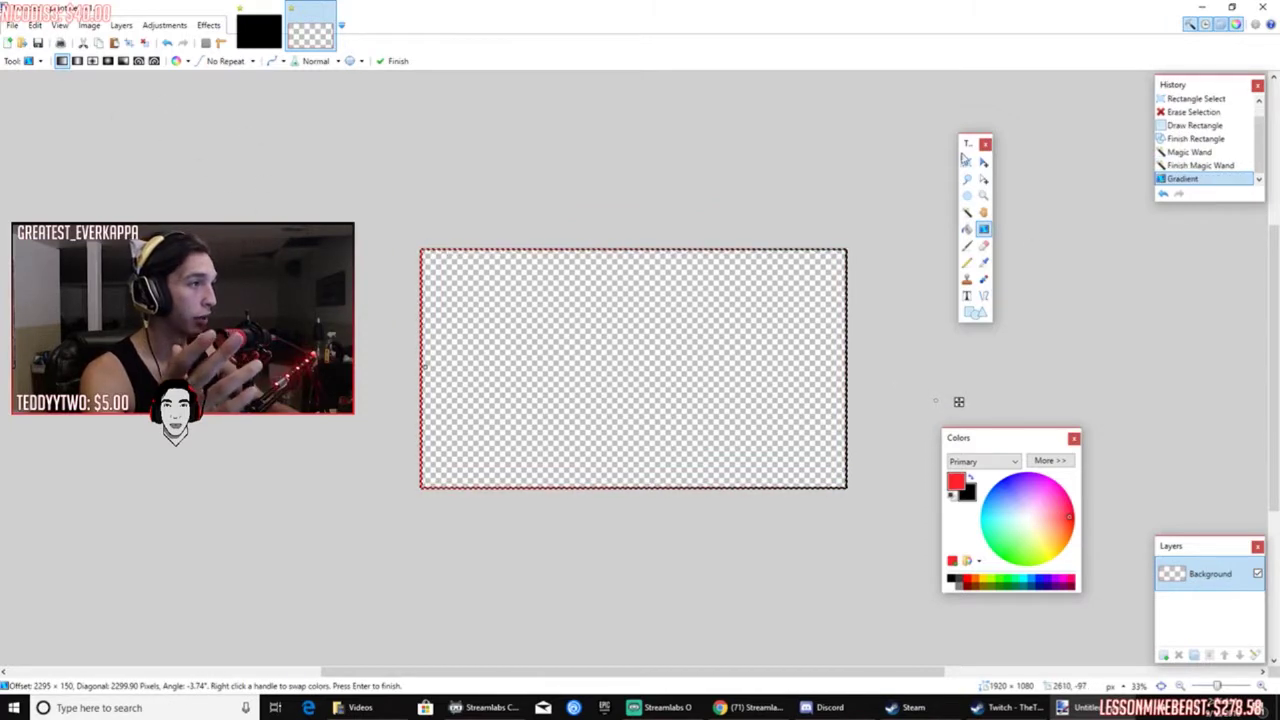
pyautogui.click(967, 161)
pyautogui.click(748, 194)
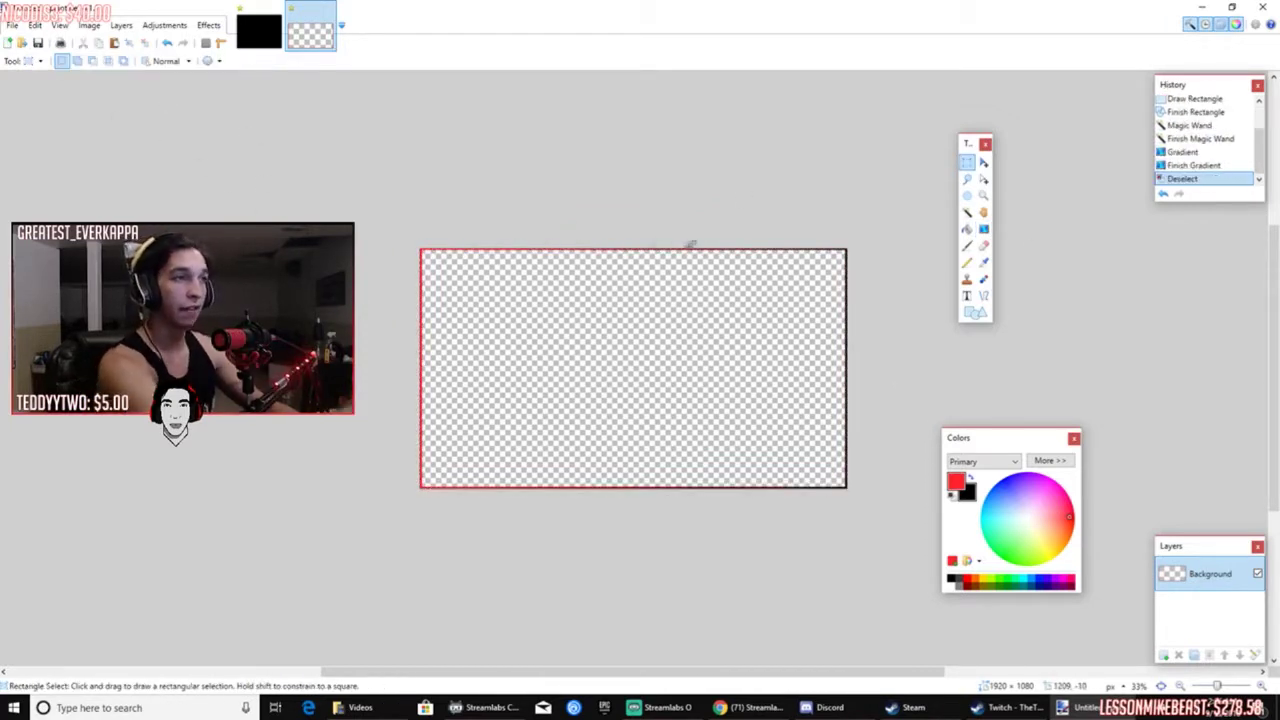
# - Reselect the border and lay a second gradient across it, then deselect
pyautogui.click(967, 211)
pyautogui.click(554, 258)
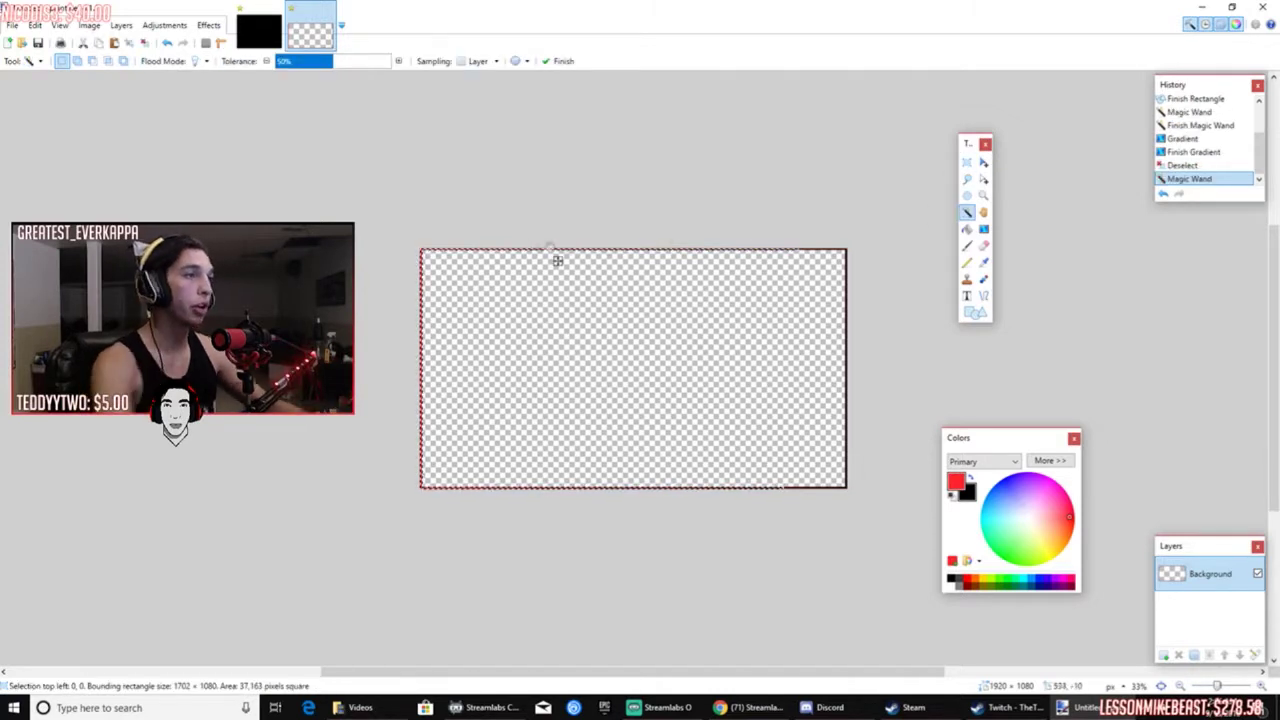
pyautogui.click(557, 260)
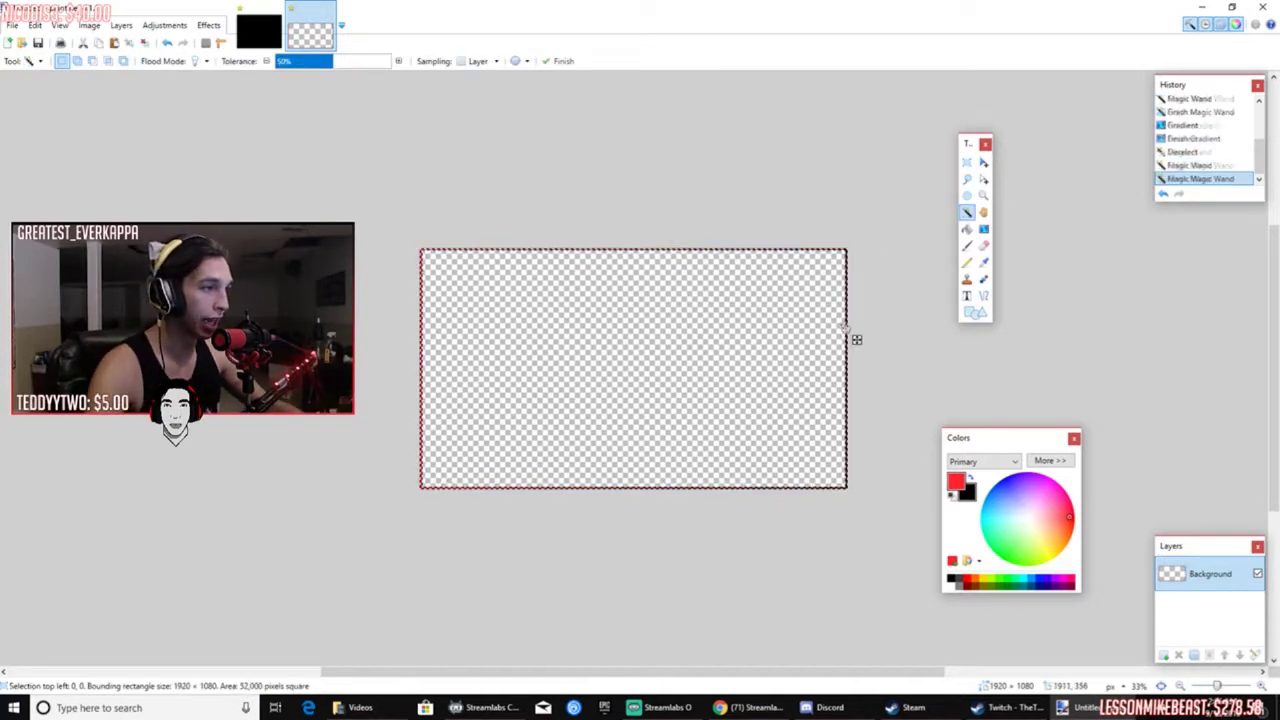
pyautogui.click(983, 228)
pyautogui.moveTo(741, 310); pyautogui.dragTo(408, 293)
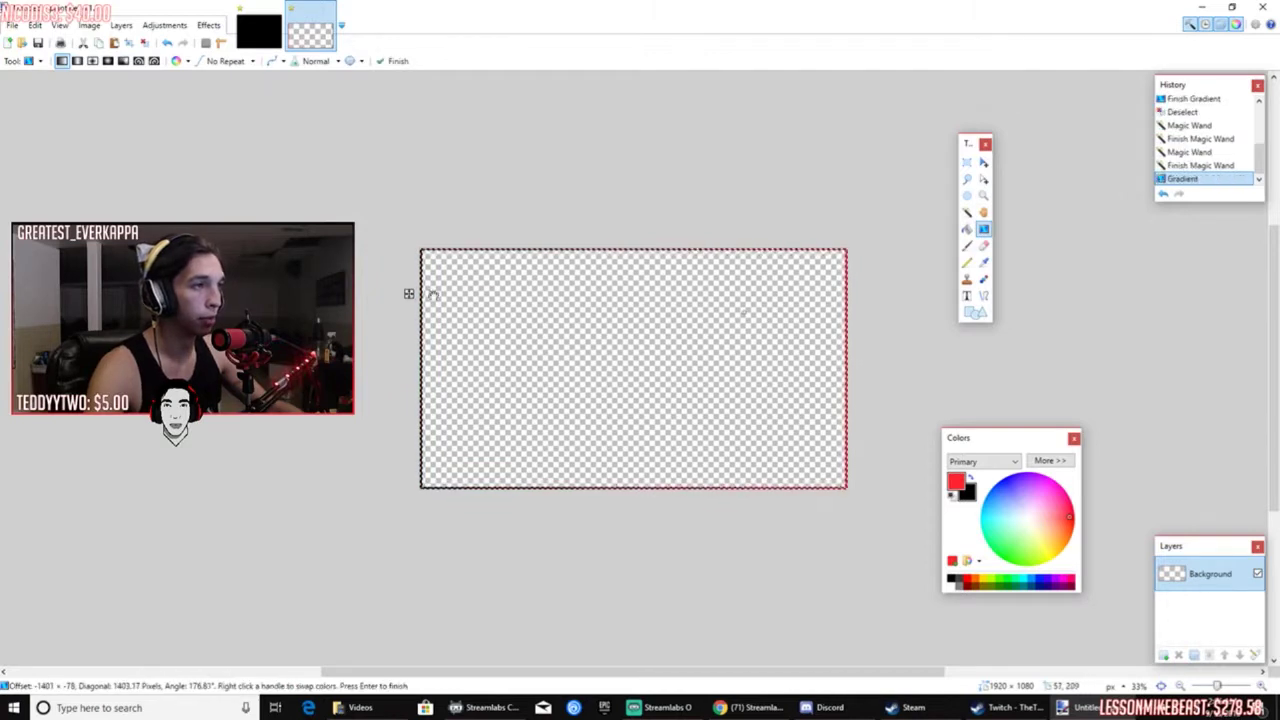
pyautogui.hotkey('ctrl', 'd')
pyautogui.click(967, 161)
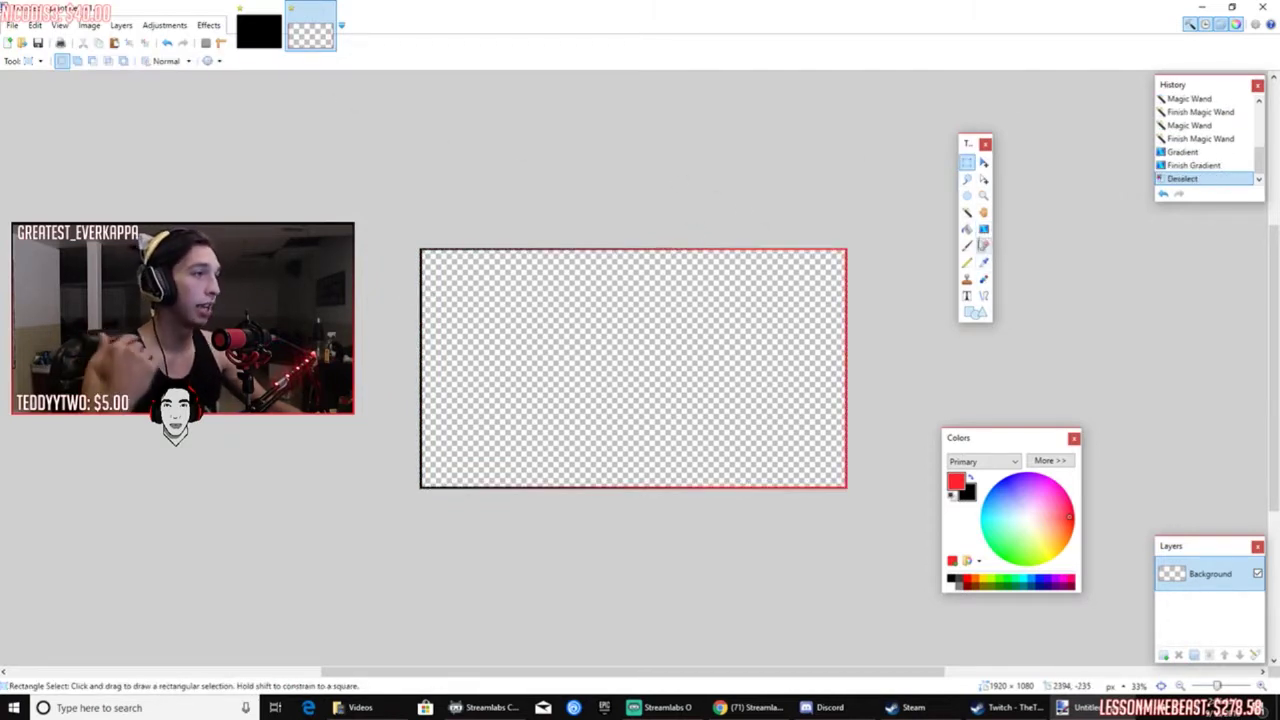
# - Select the whole border with the Magic Wand and apply a vertical red-to-black gradient
pyautogui.click(966, 212)
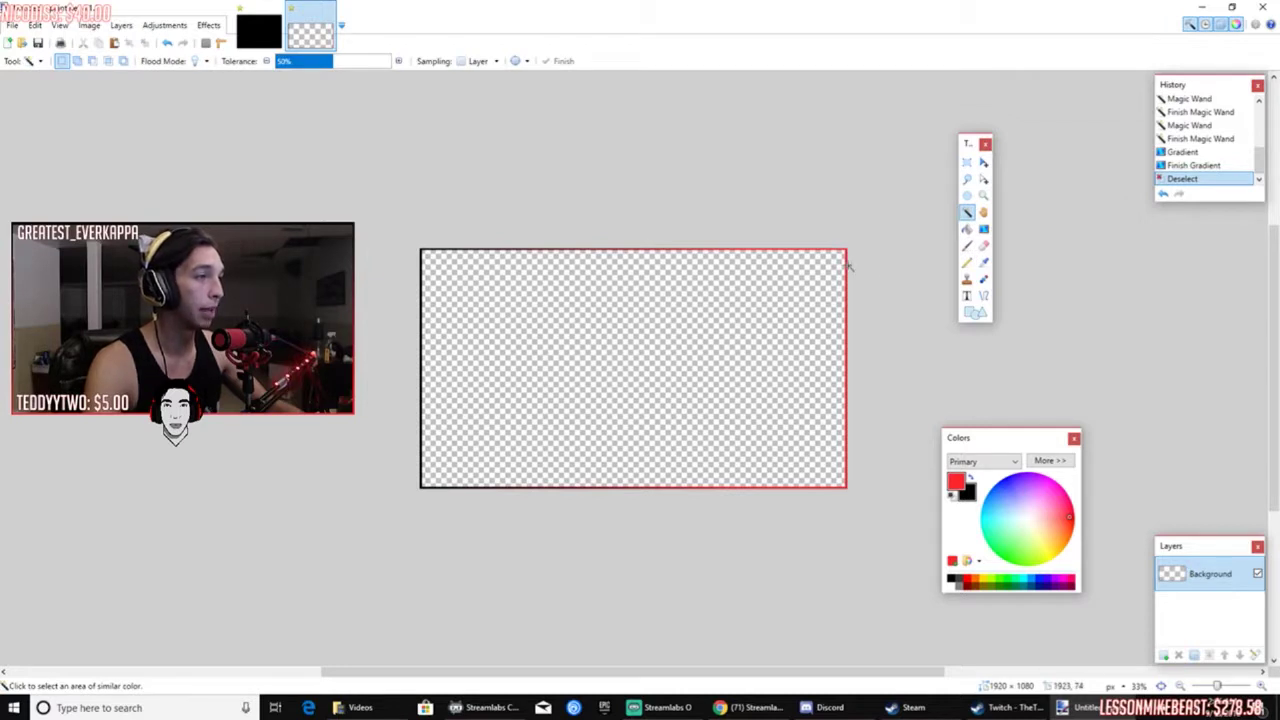
pyautogui.click(846, 264)
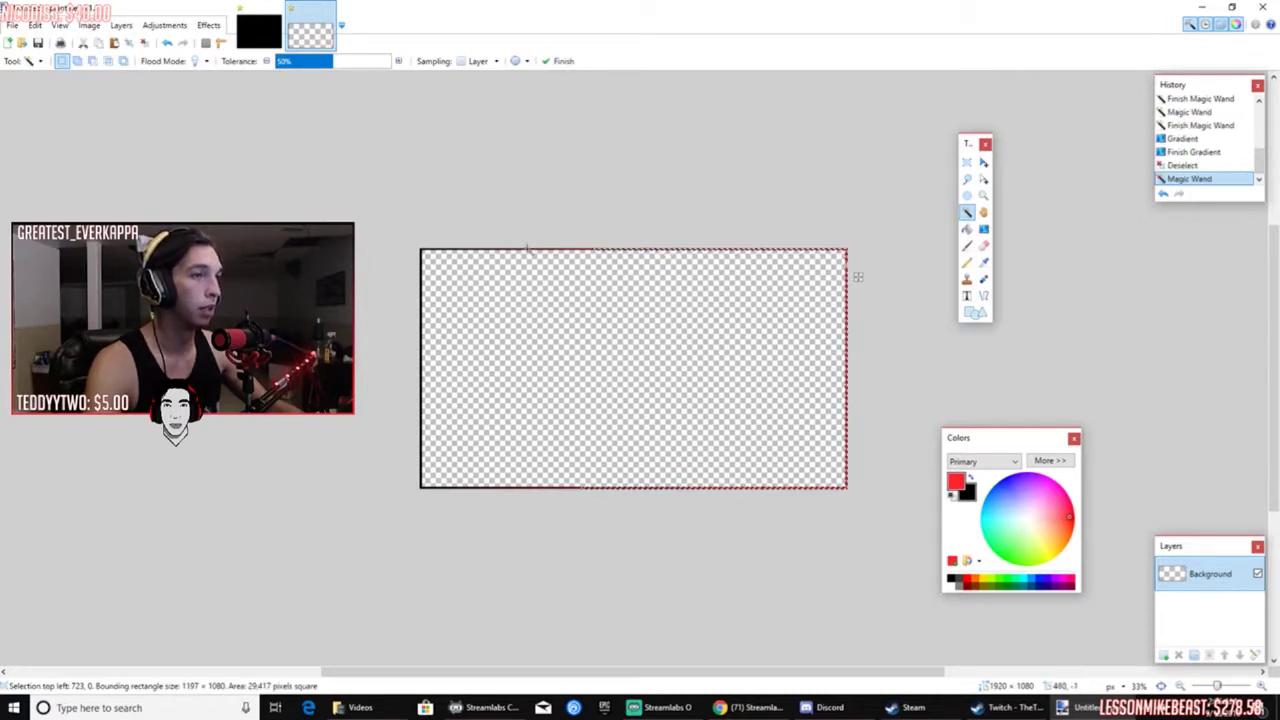
pyautogui.click(856, 275)
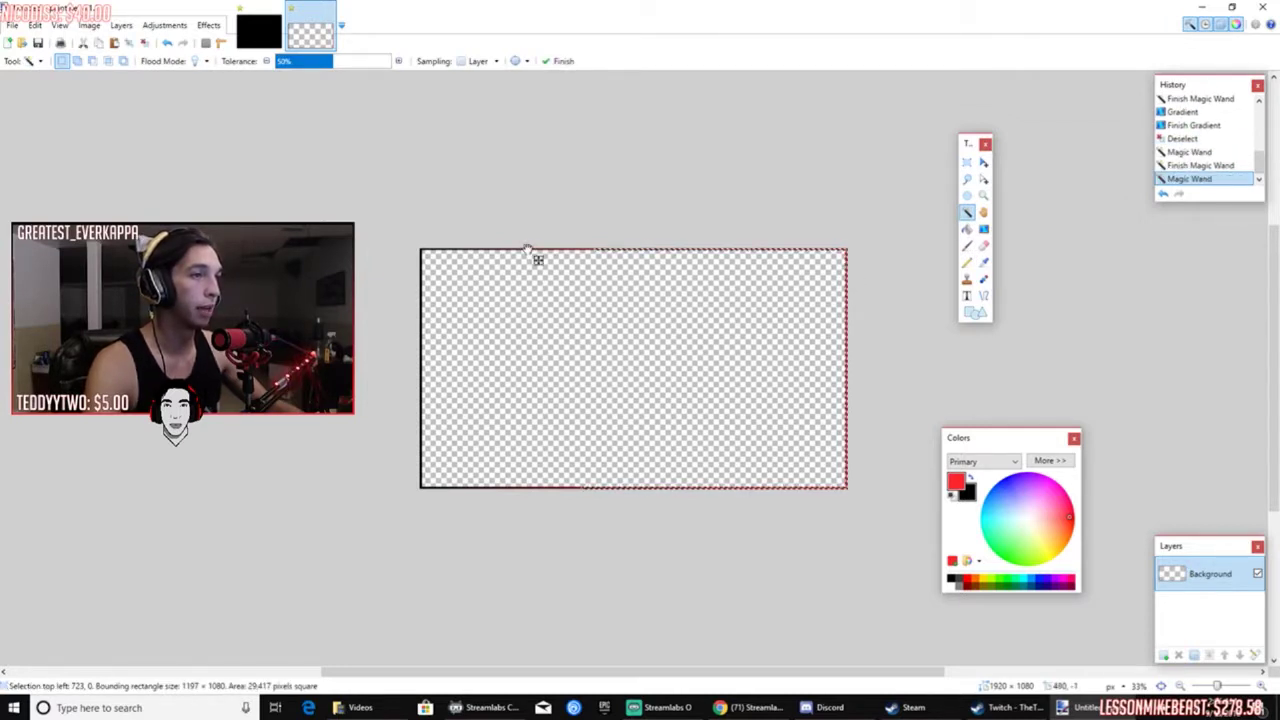
pyautogui.click(421, 300)
pyautogui.press('g')
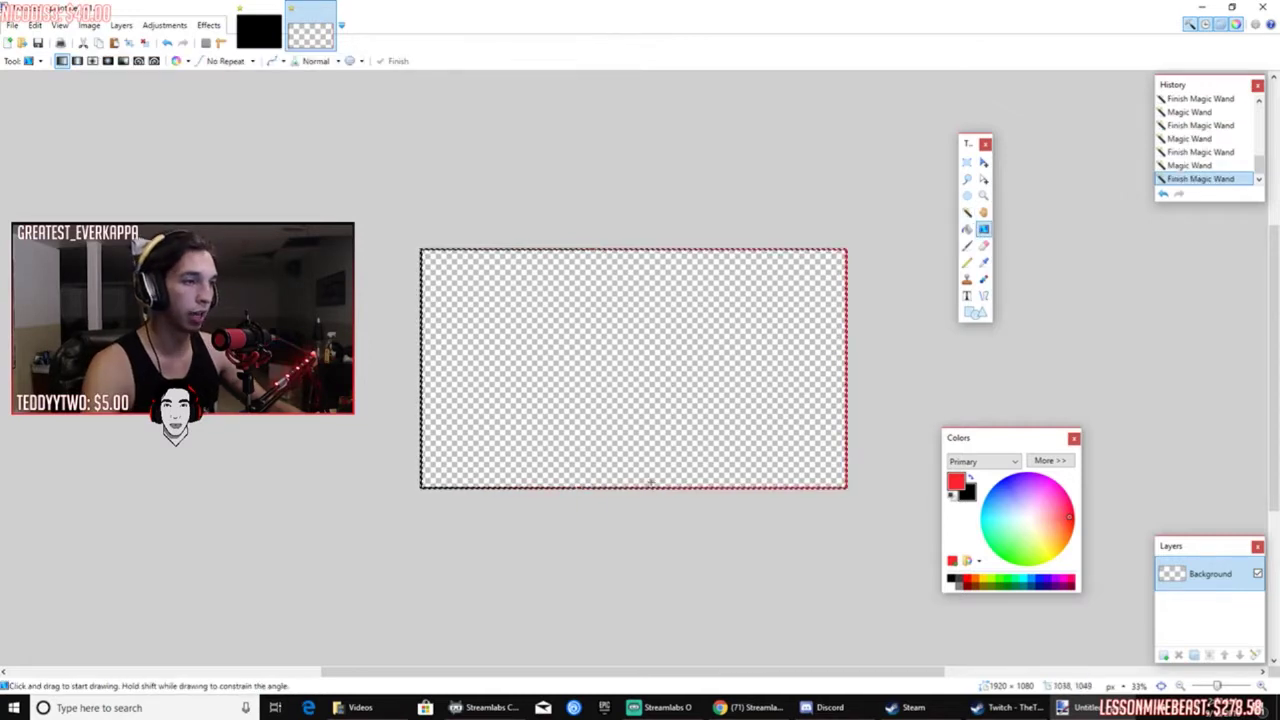
pyautogui.moveTo(652, 472); pyautogui.dragTo(685, 110)
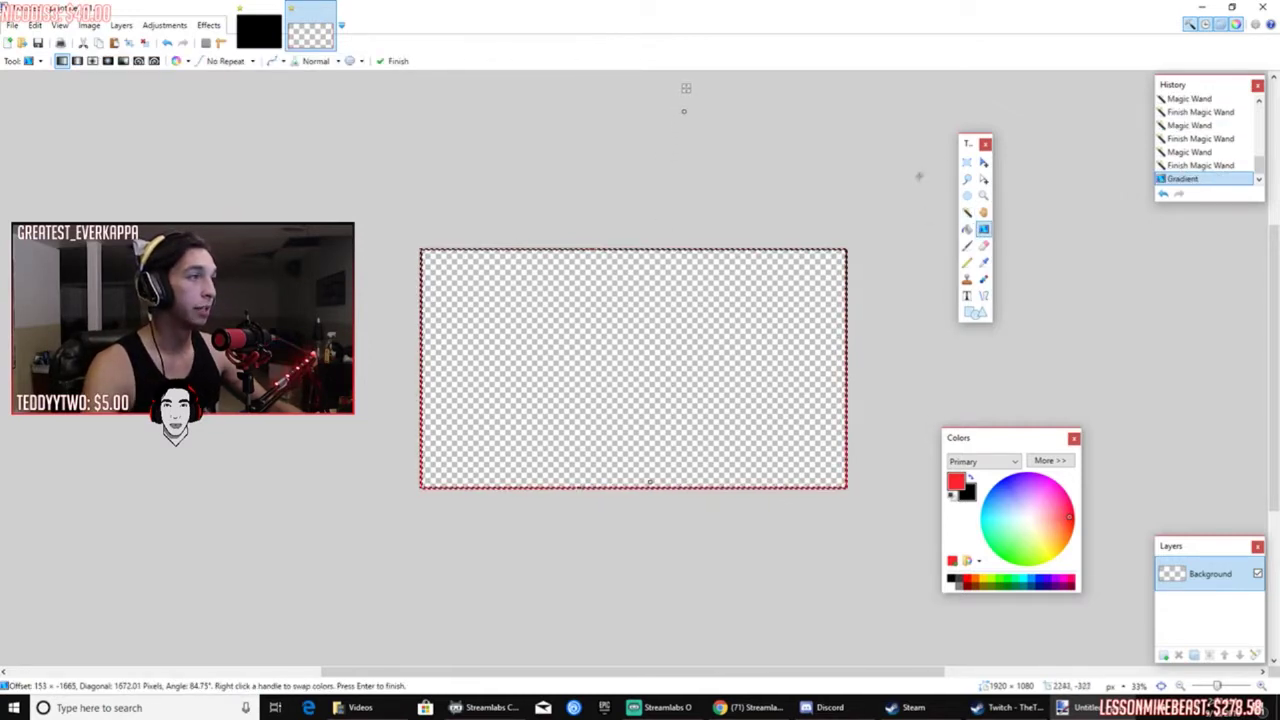
pyautogui.press('s')
pyautogui.hotkey('ctrl', 'd')
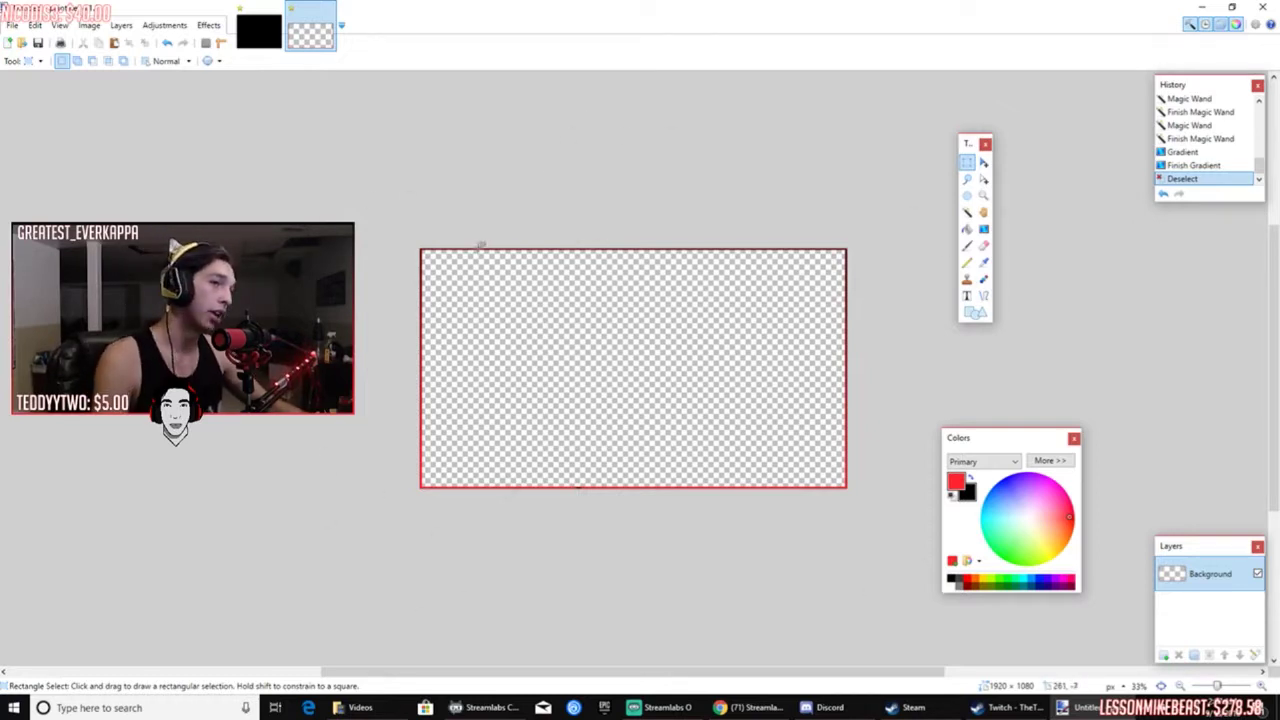
# - Draw a pentagon arrow shape at the canvas's top-left corner
pyautogui.click(185, 66)
pyautogui.click(160, 78)
pyautogui.click(967, 314)
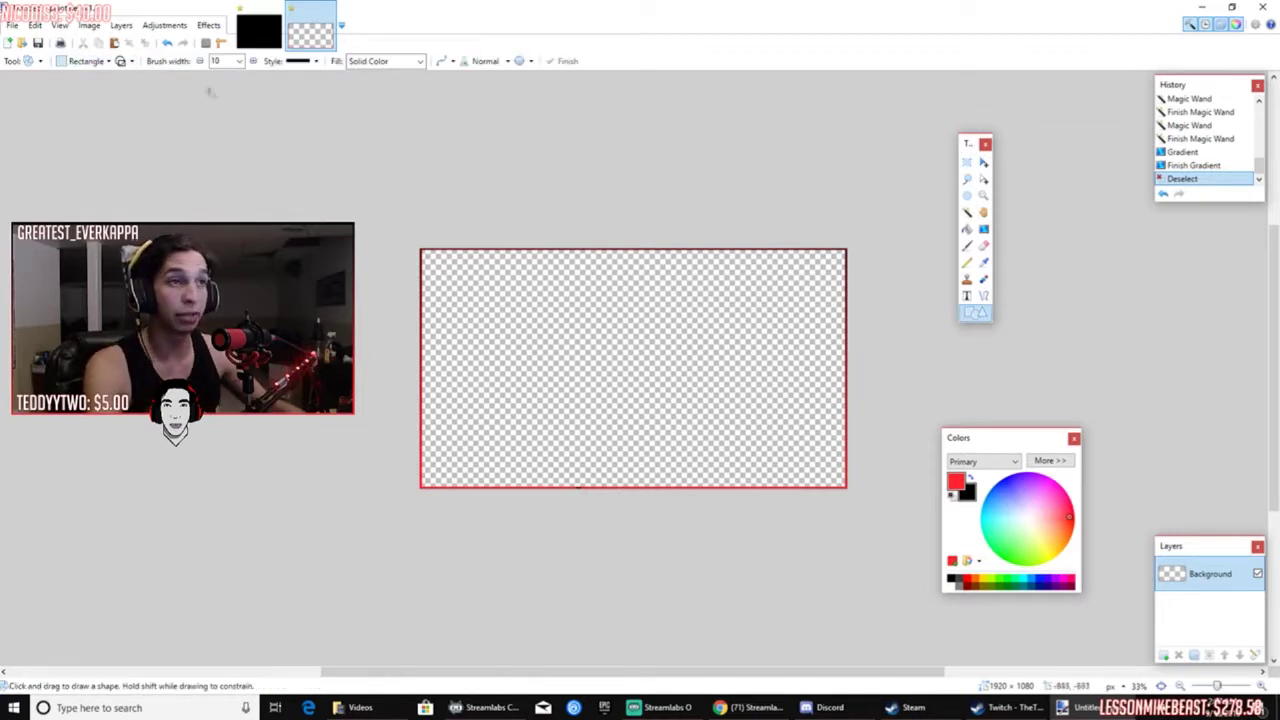
pyautogui.click(88, 61)
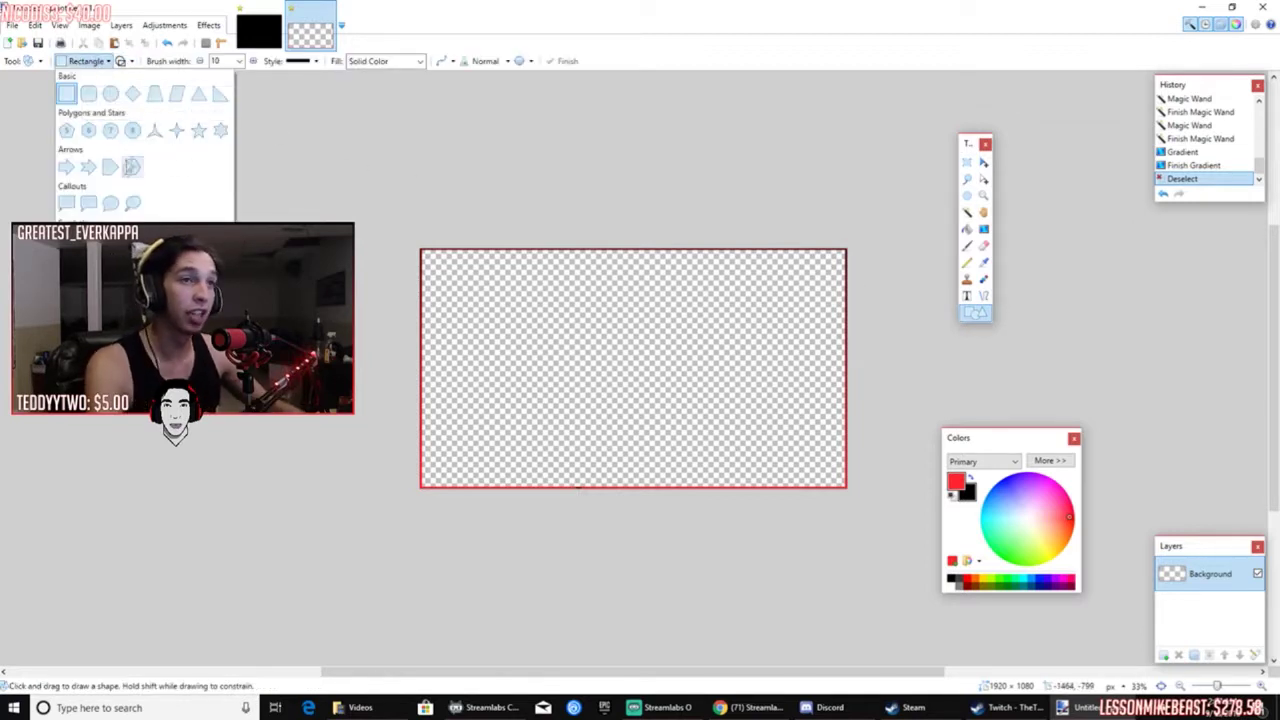
pyautogui.click(108, 169)
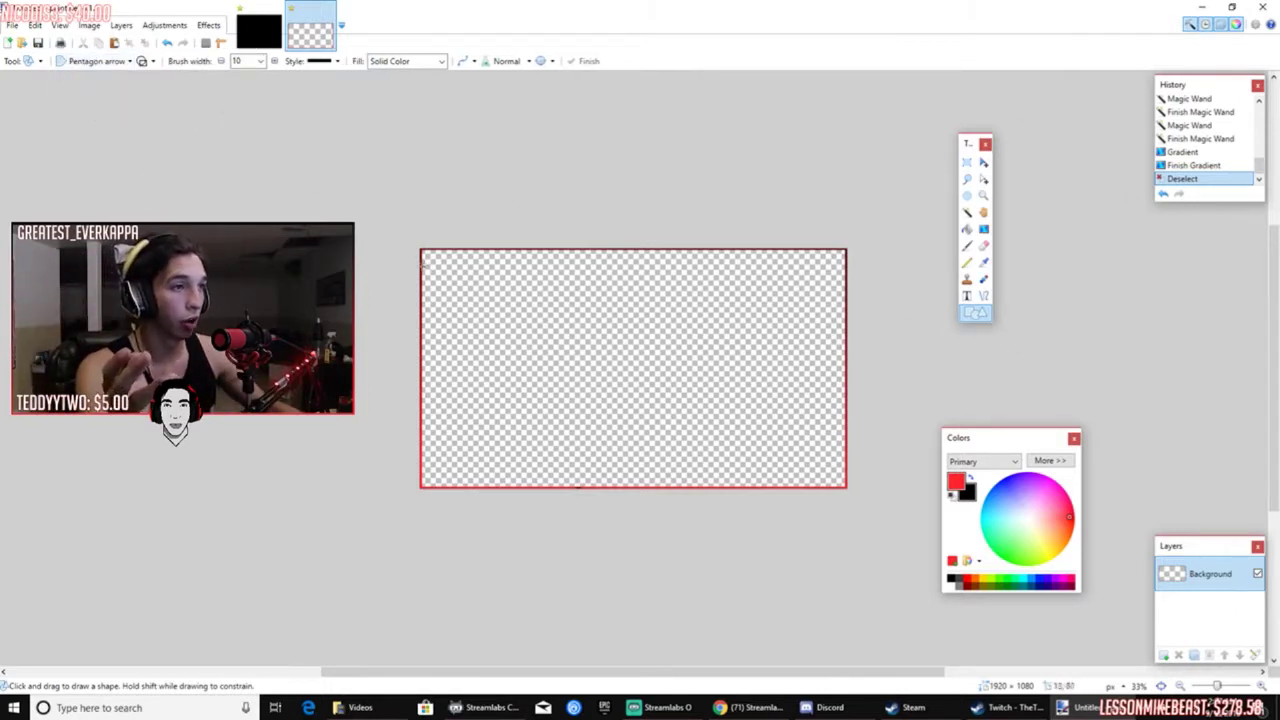
pyautogui.moveTo(422, 270); pyautogui.dragTo(465, 251)
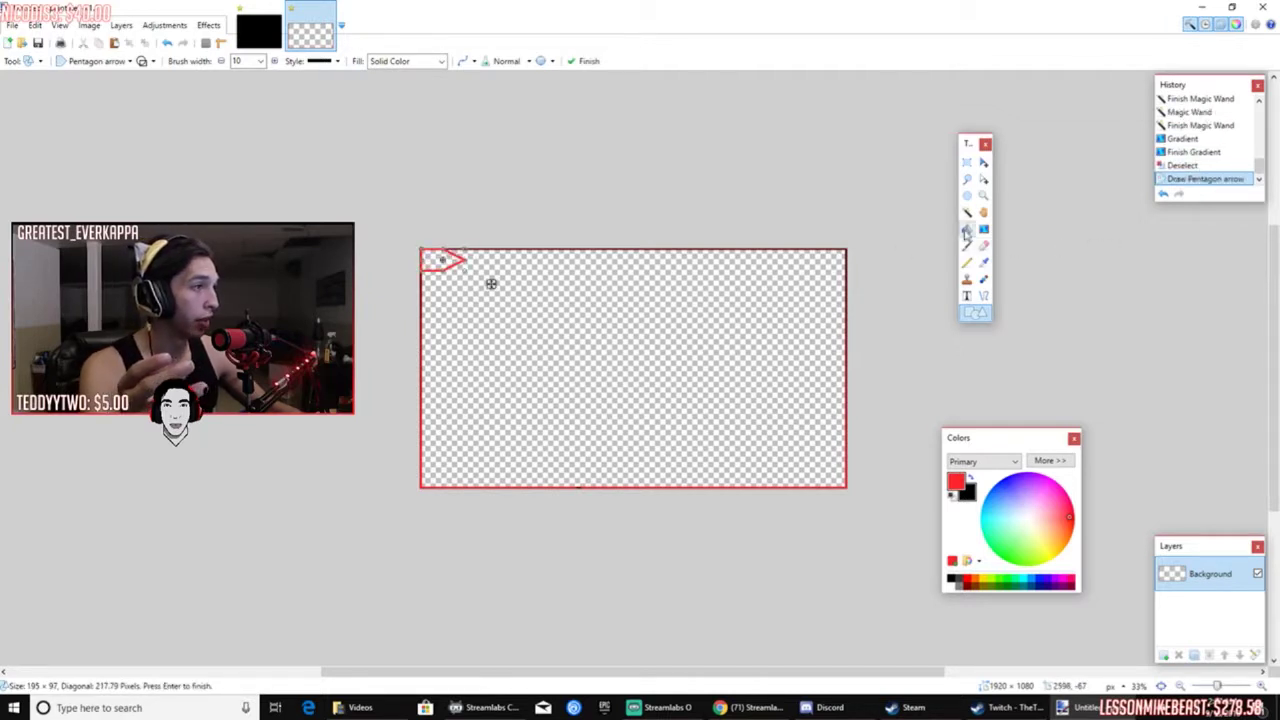
# - Fill the arrow red, then shade it with a red-to-dark gradient and deselect
pyautogui.click(966, 228)
pyautogui.click(445, 258)
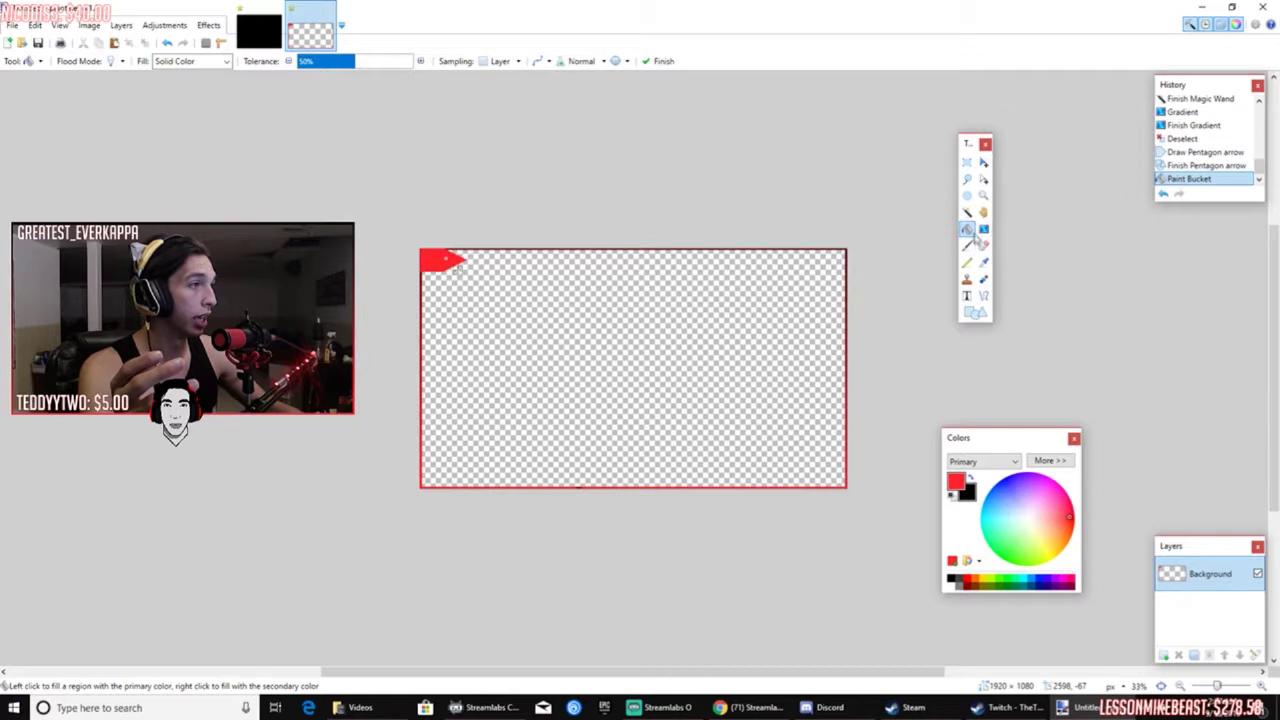
pyautogui.click(966, 212)
pyautogui.click(447, 268)
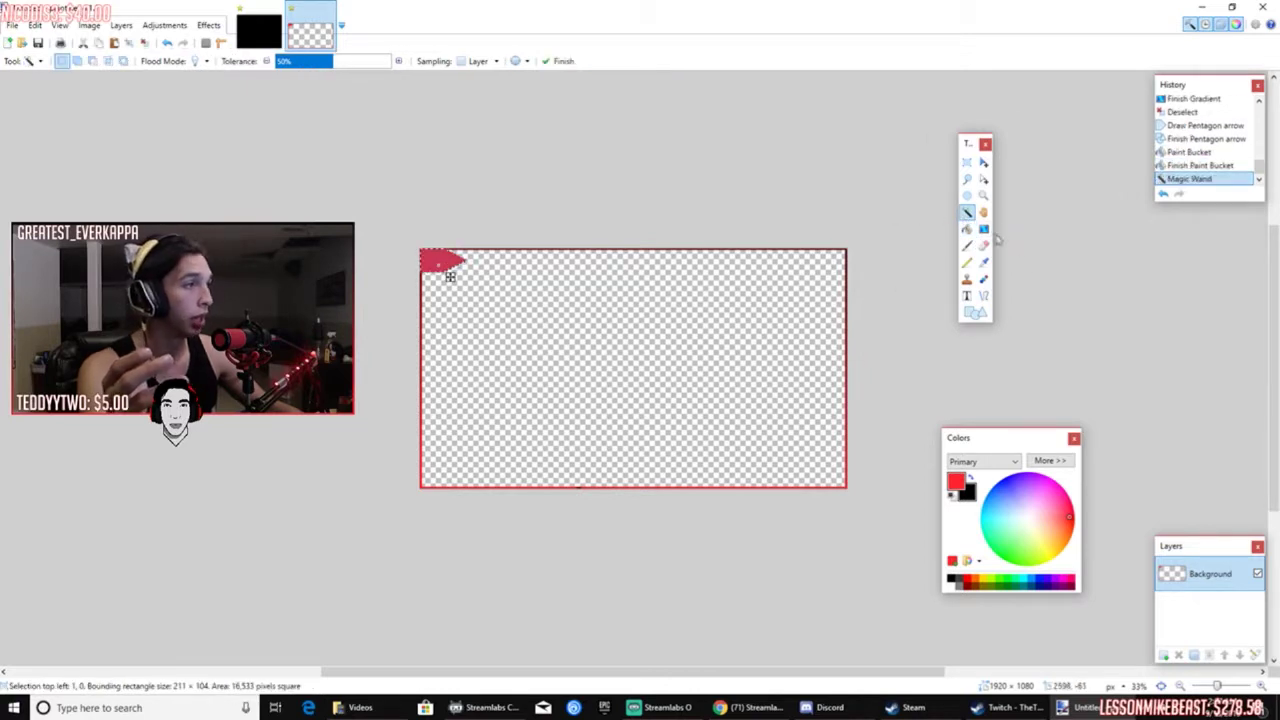
pyautogui.click(983, 228)
pyautogui.moveTo(422, 255)
pyautogui.mouseDown()
pyautogui.moveTo(614, 271)
pyautogui.moveTo(403, 237)
pyautogui.moveTo(484, 268)
pyautogui.mouseUp()
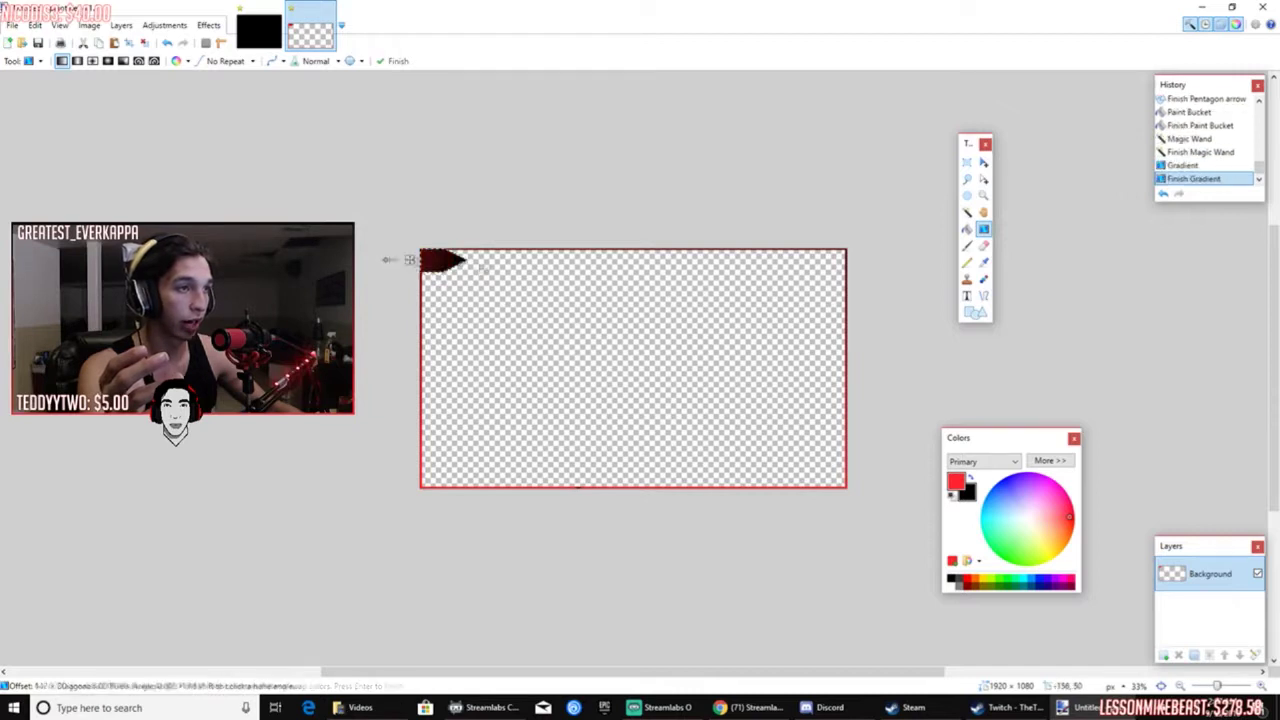
pyautogui.moveTo(386, 260); pyautogui.dragTo(511, 268)
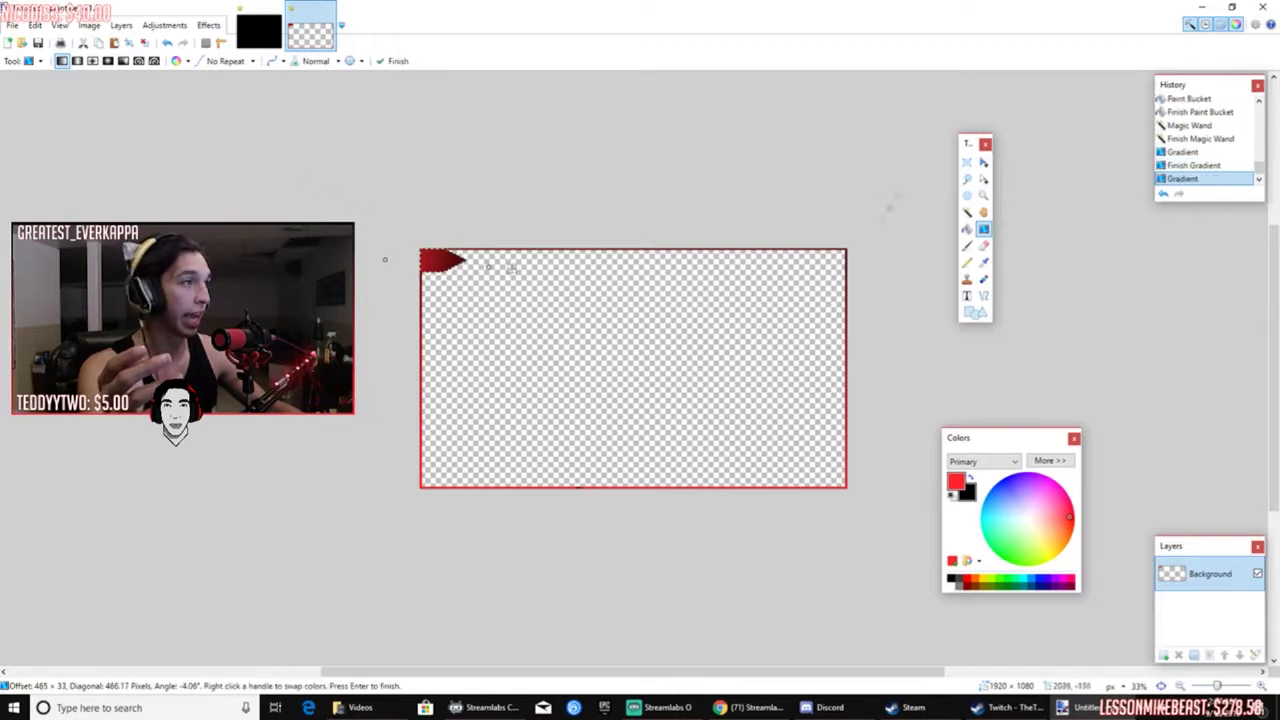
pyautogui.press('s')
pyautogui.hotkey('ctrl', 'd')
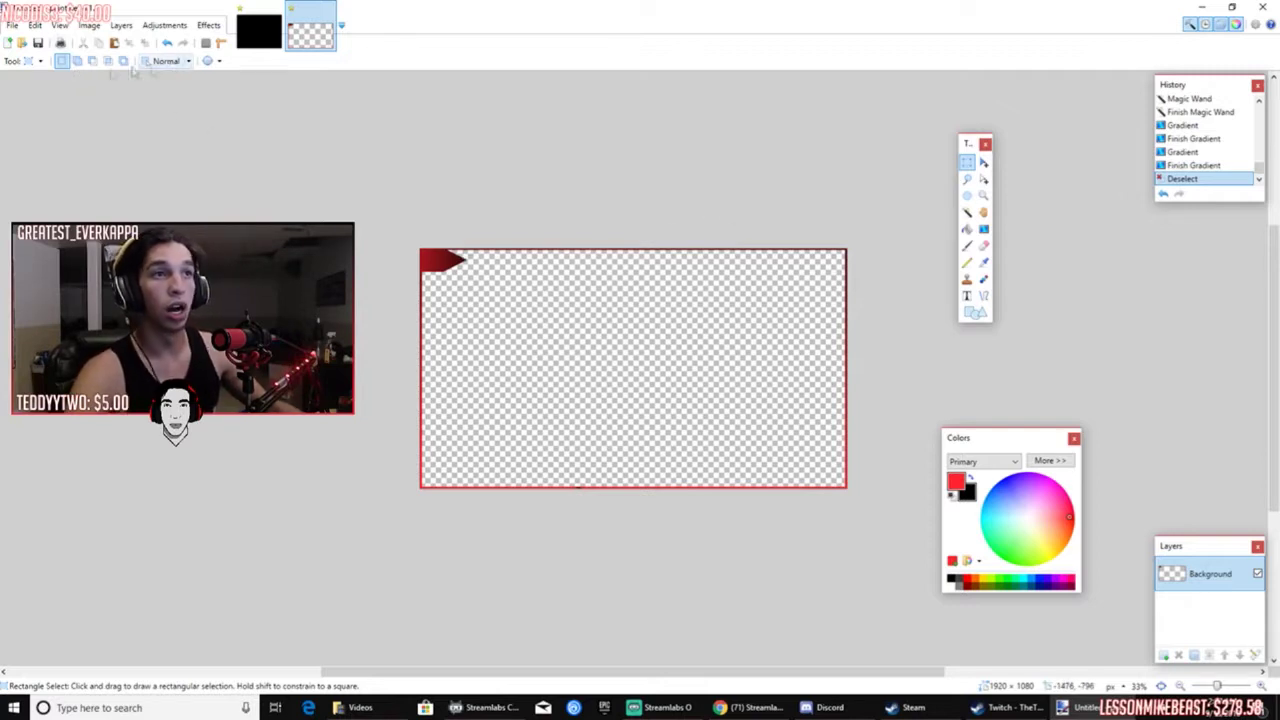
# - Draw a three-point star in the canvas's lower-right corner
pyautogui.click(975, 312)
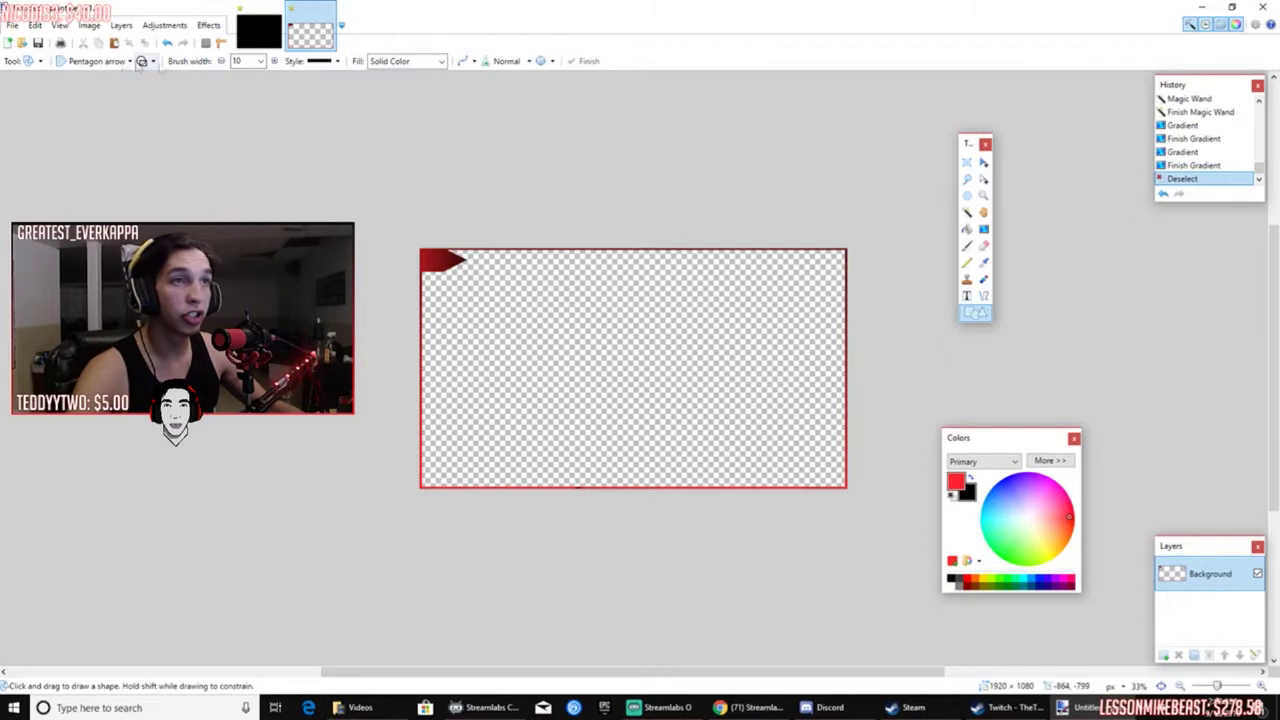
pyautogui.click(100, 61)
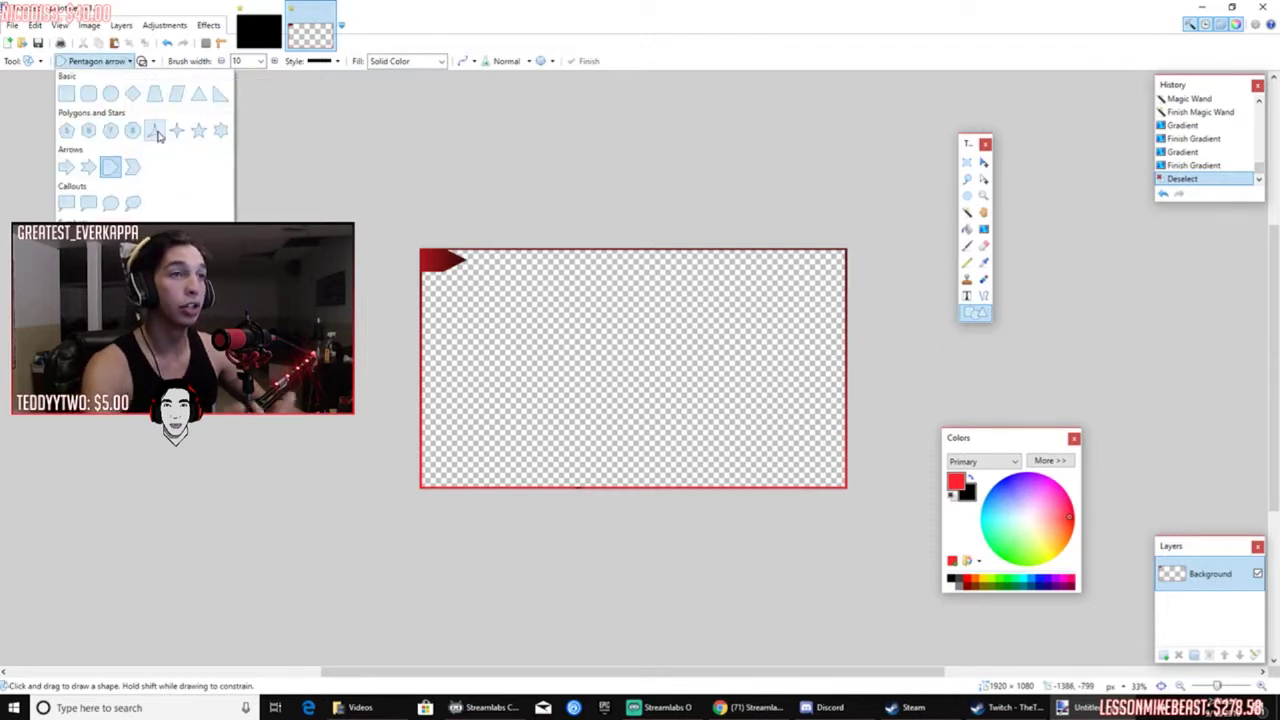
pyautogui.click(155, 131)
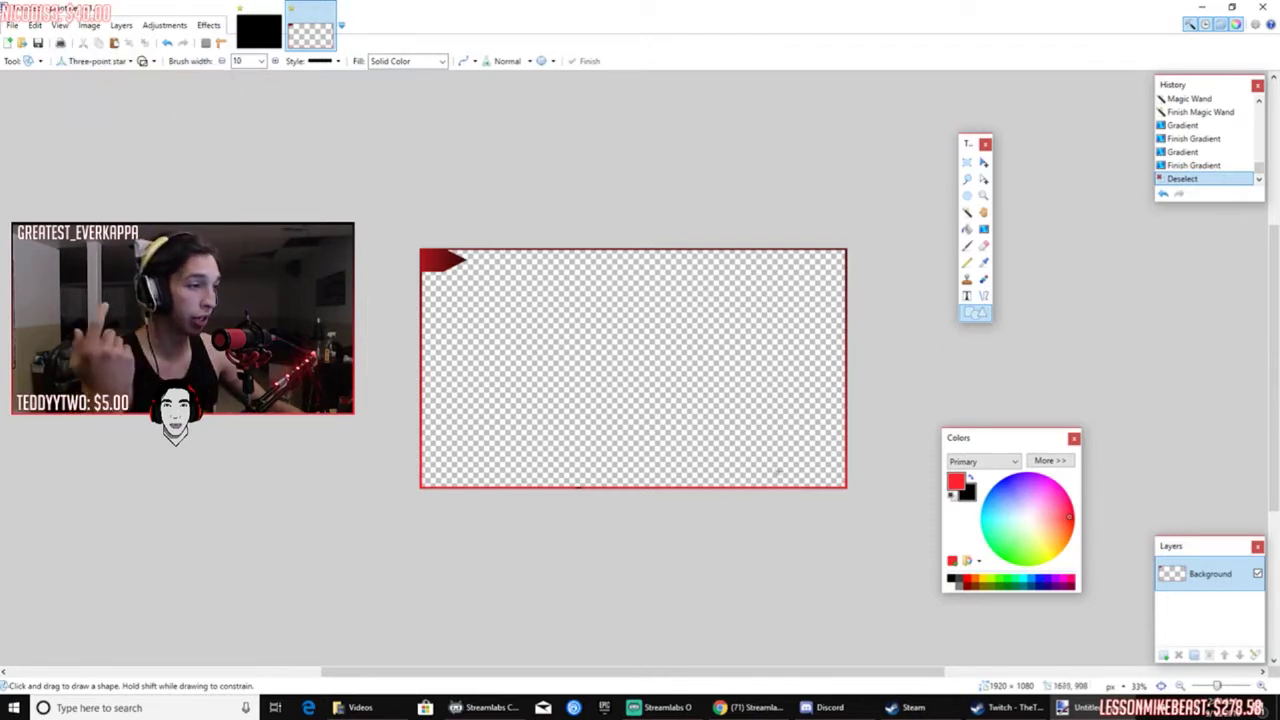
pyautogui.moveTo(760, 487); pyautogui.dragTo(848, 410)
# - Fill the star red, then shade it with a red-to-dark gradient and deselect
pyautogui.press('f')
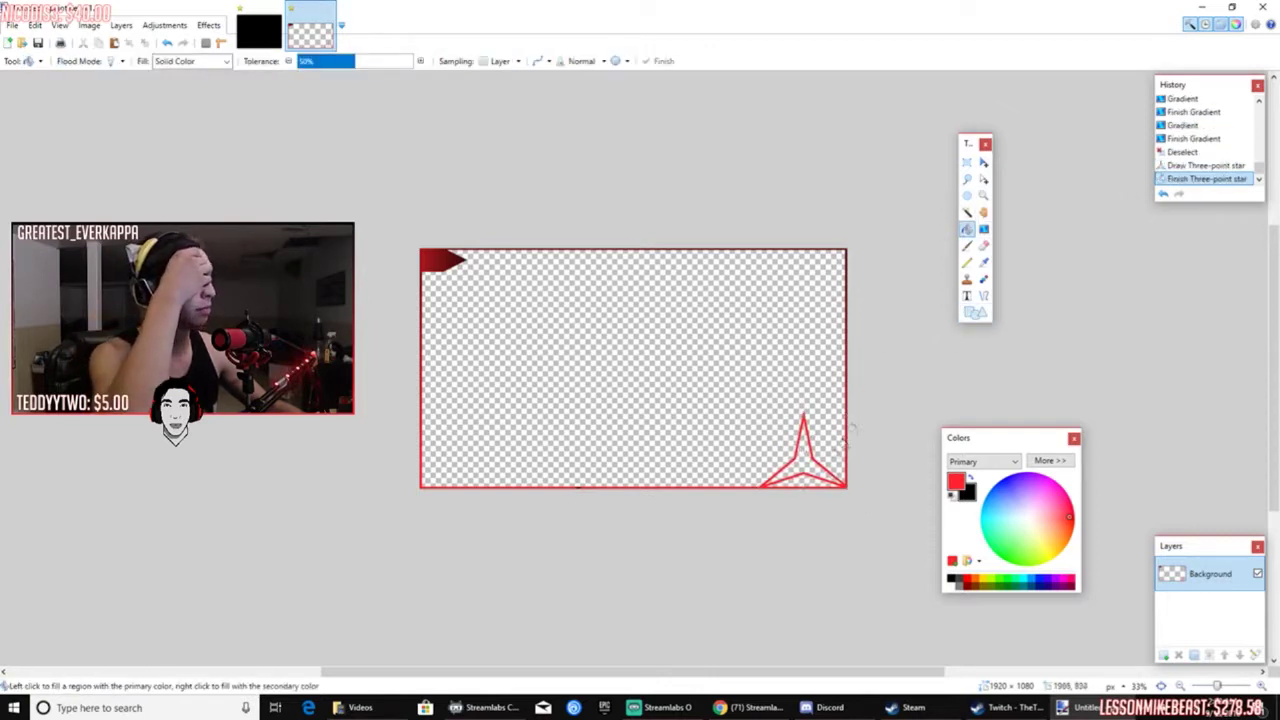
pyautogui.click(820, 475)
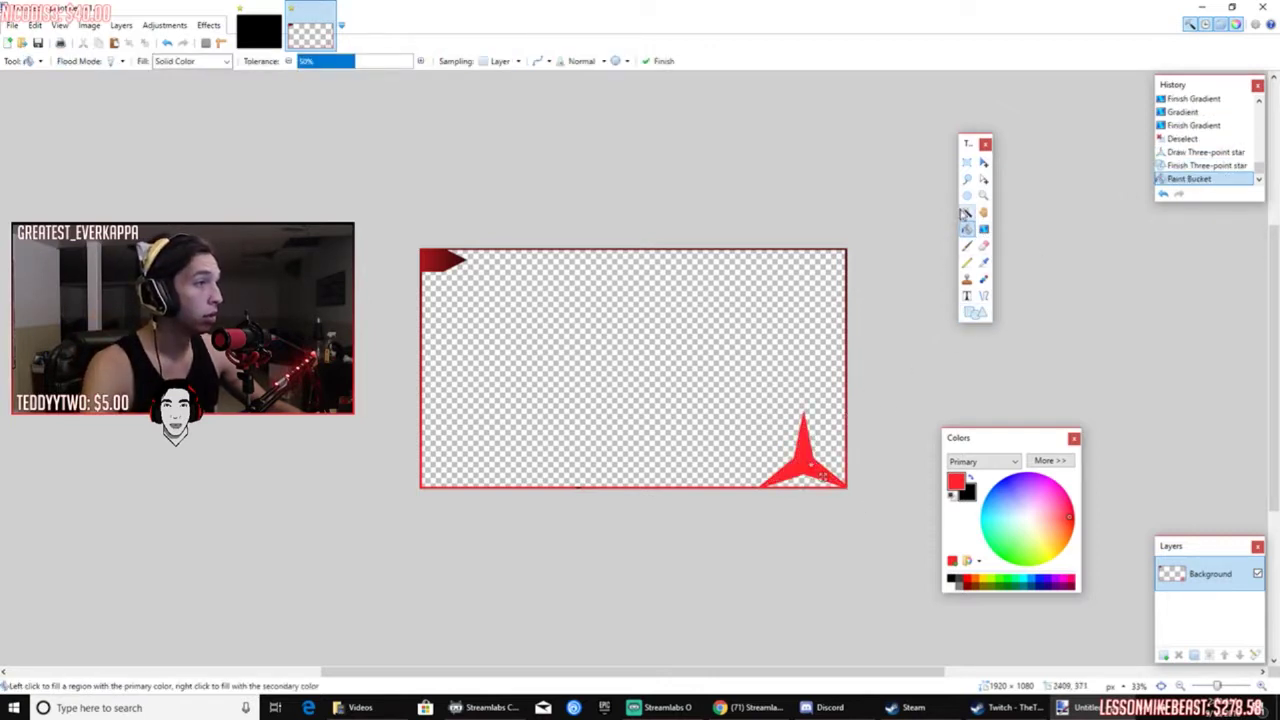
pyautogui.click(967, 212)
pyautogui.click(806, 466)
pyautogui.press('g')
pyautogui.moveTo(669, 280)
pyautogui.mouseDown()
pyautogui.moveTo(743, 514)
pyautogui.moveTo(743, 353)
pyautogui.mouseUp()
pyautogui.click(967, 161)
pyautogui.hotkey('ctrl', 'd')
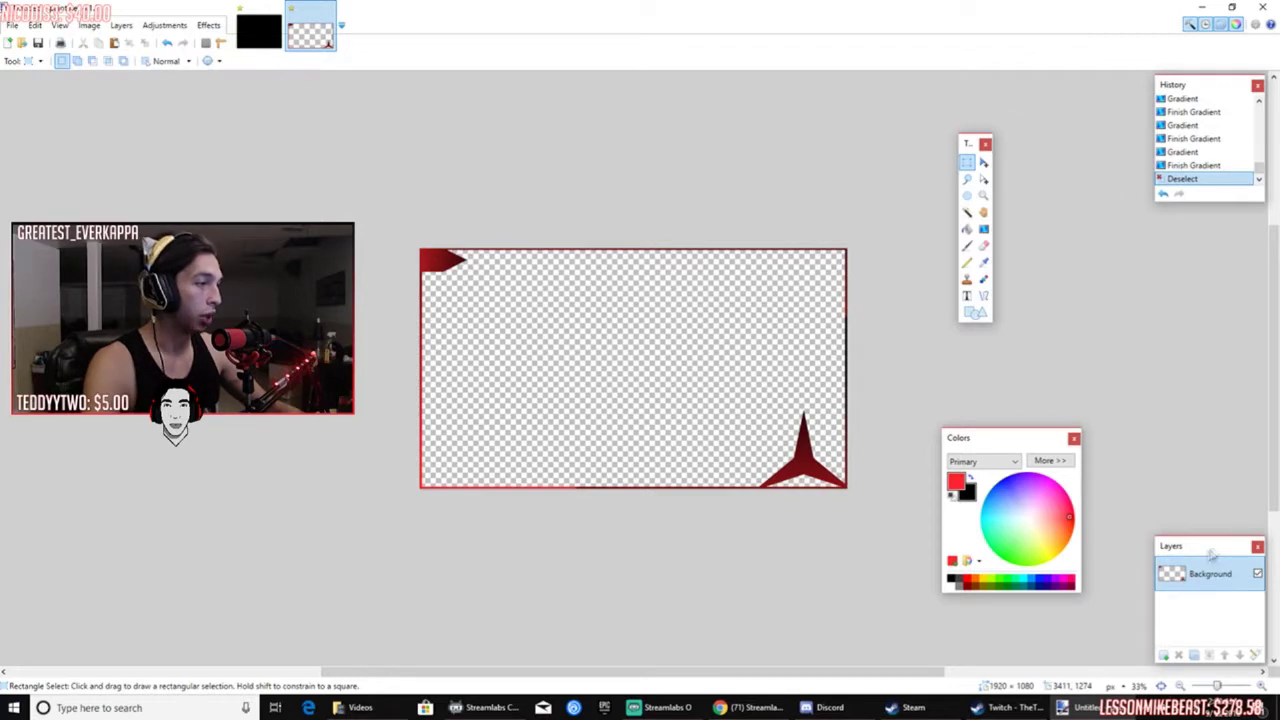
# - Add a new empty Layer 2 from the Layers panel
pyautogui.moveTo(1213, 550); pyautogui.dragTo(1102, 287)
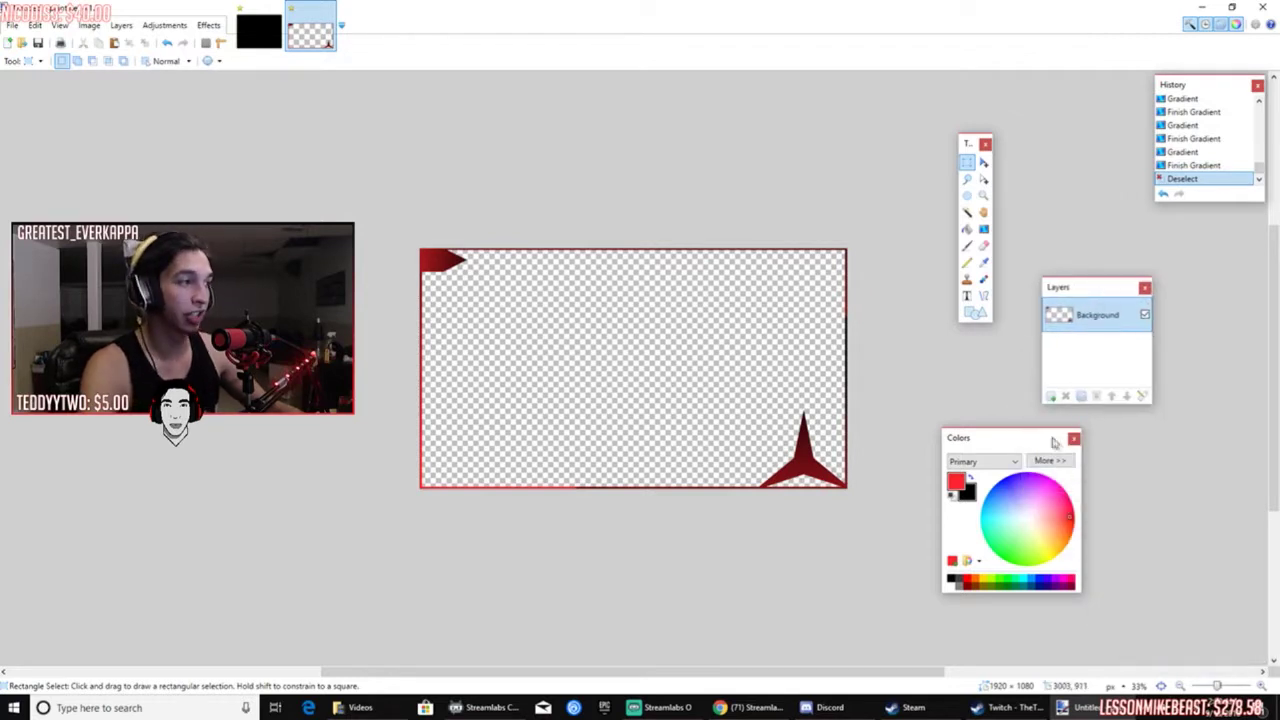
pyautogui.click(1050, 396)
pyautogui.moveTo(1087, 288); pyautogui.dragTo(1110, 266)
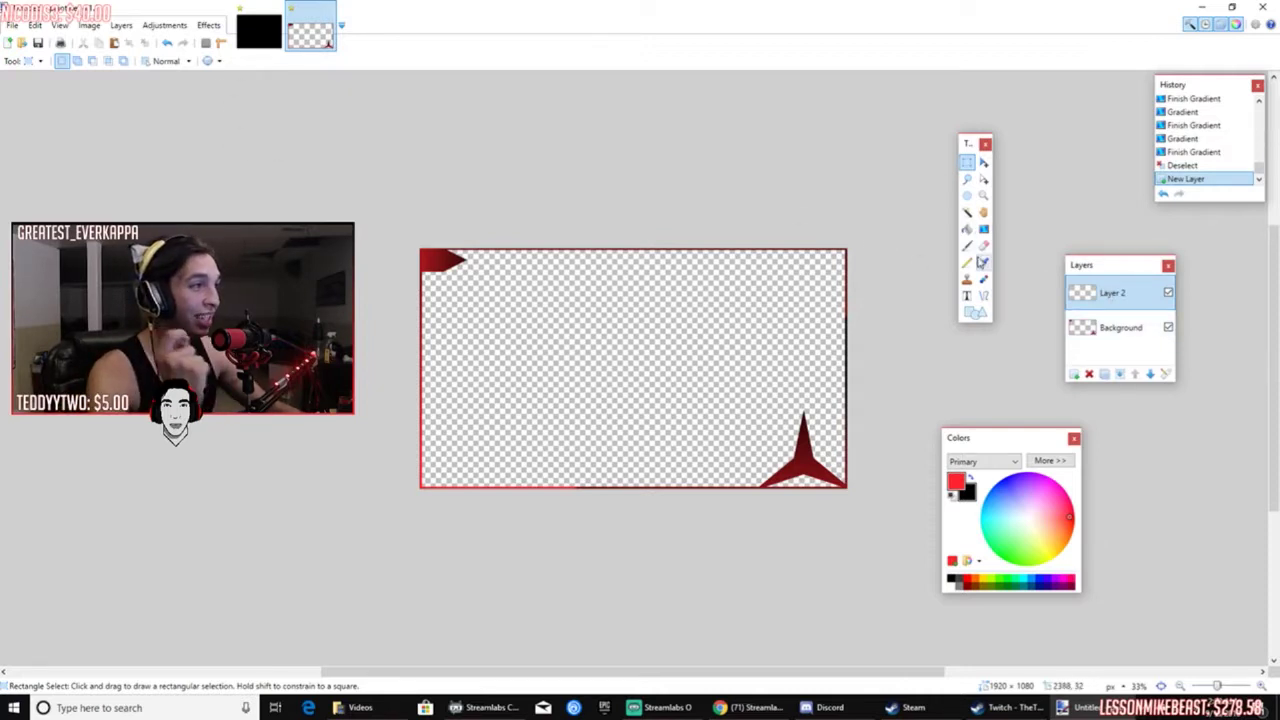
# - Paint red Paintbrush strokes around the star's base on Layer 2
pyautogui.click(967, 247)
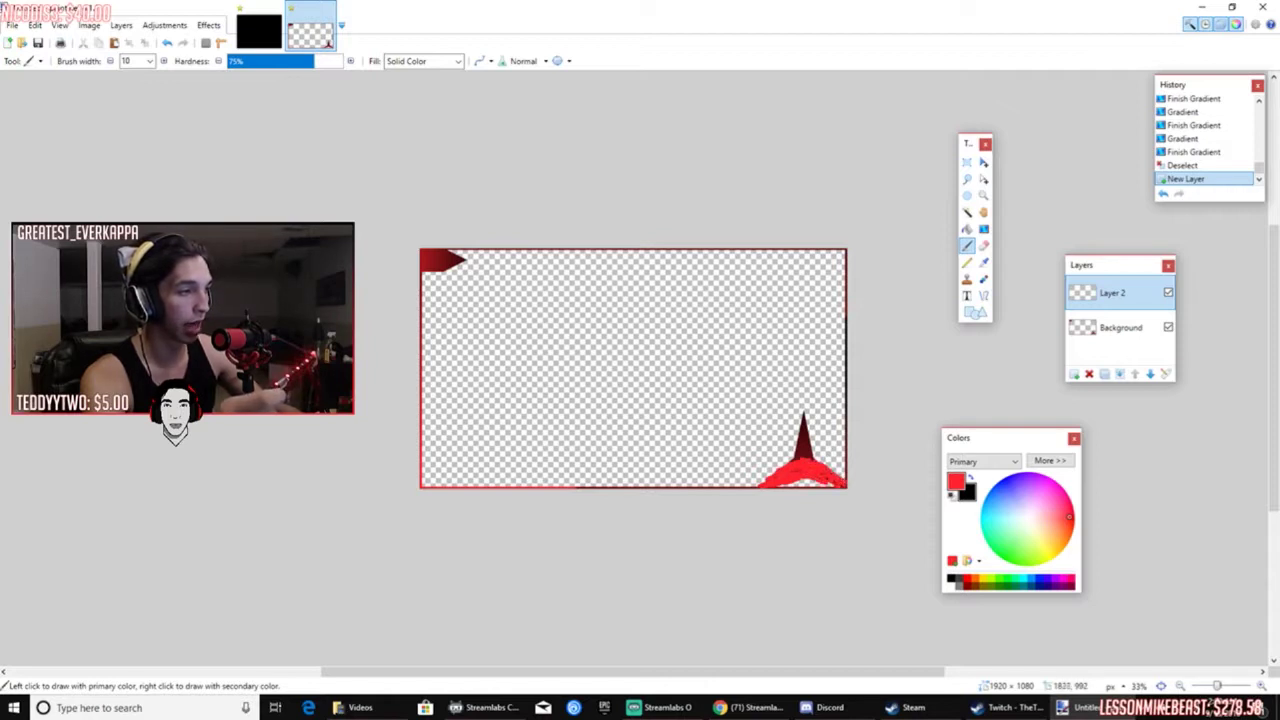
pyautogui.moveTo(804, 466); pyautogui.dragTo(845, 462)
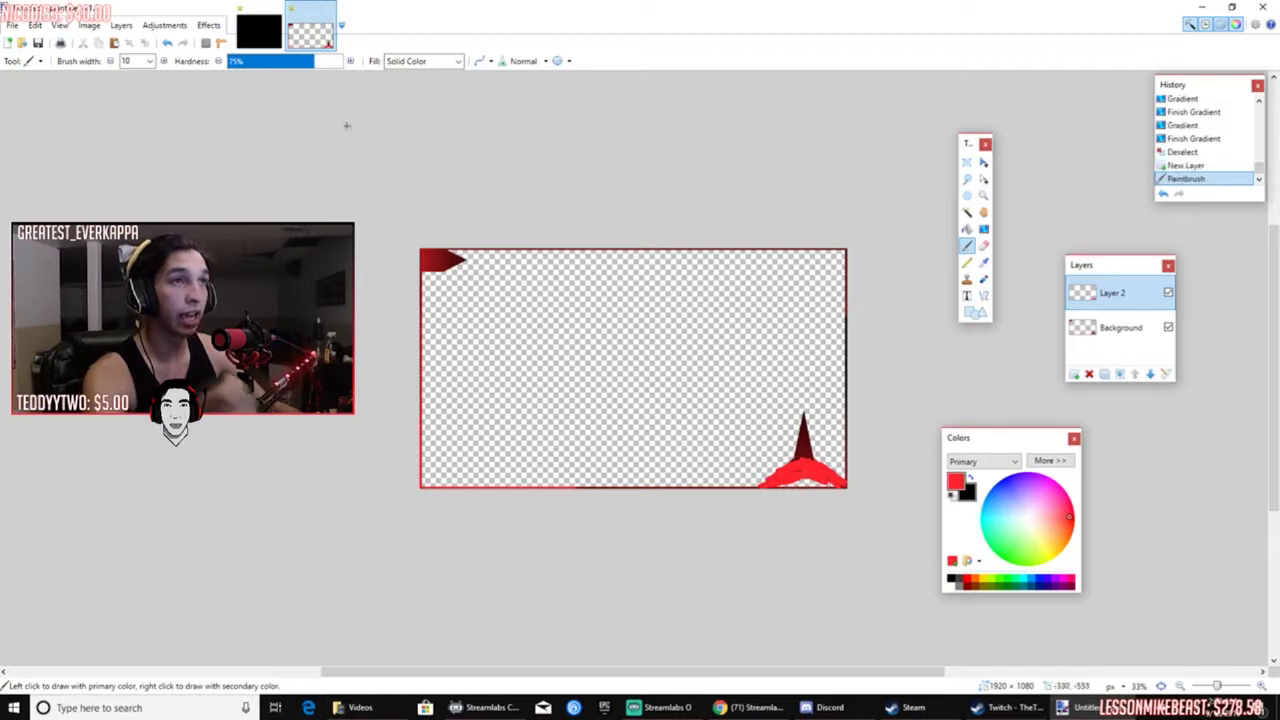
pyautogui.click(206, 26)
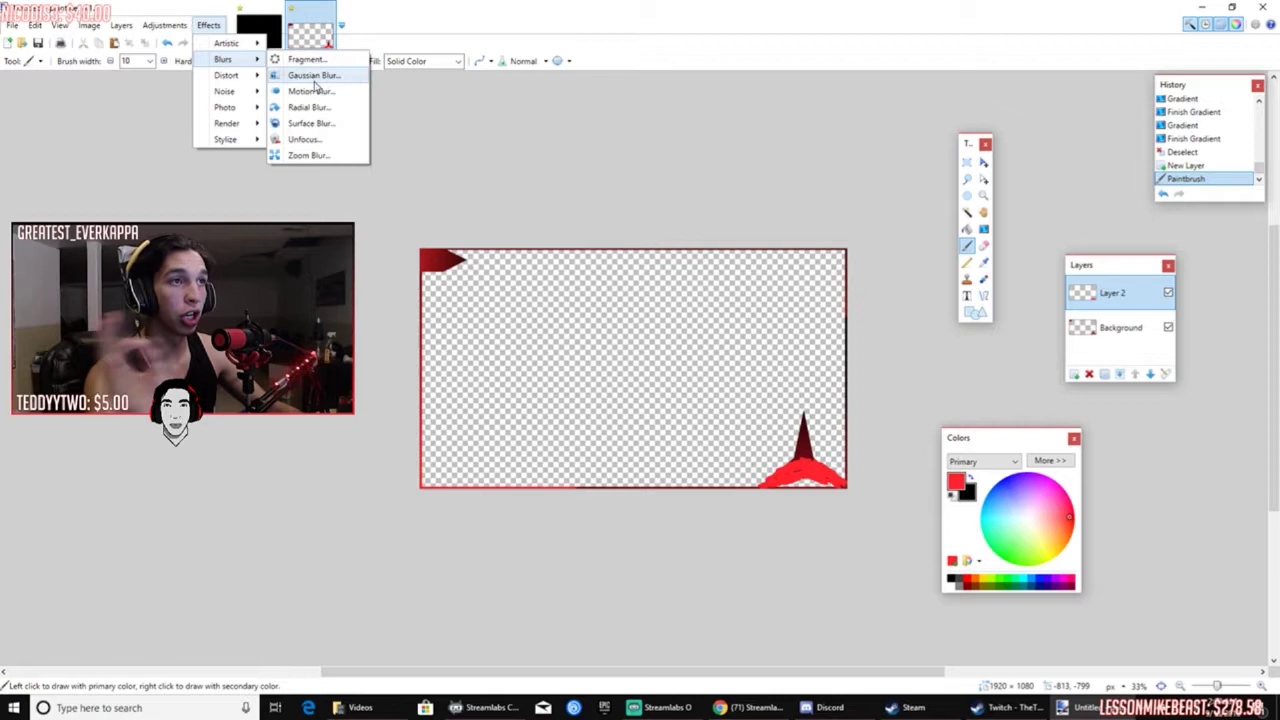
# - Apply a Gaussian Blur with radius 140 to Layer 2's red strokes around the star
pyautogui.click(316, 77)
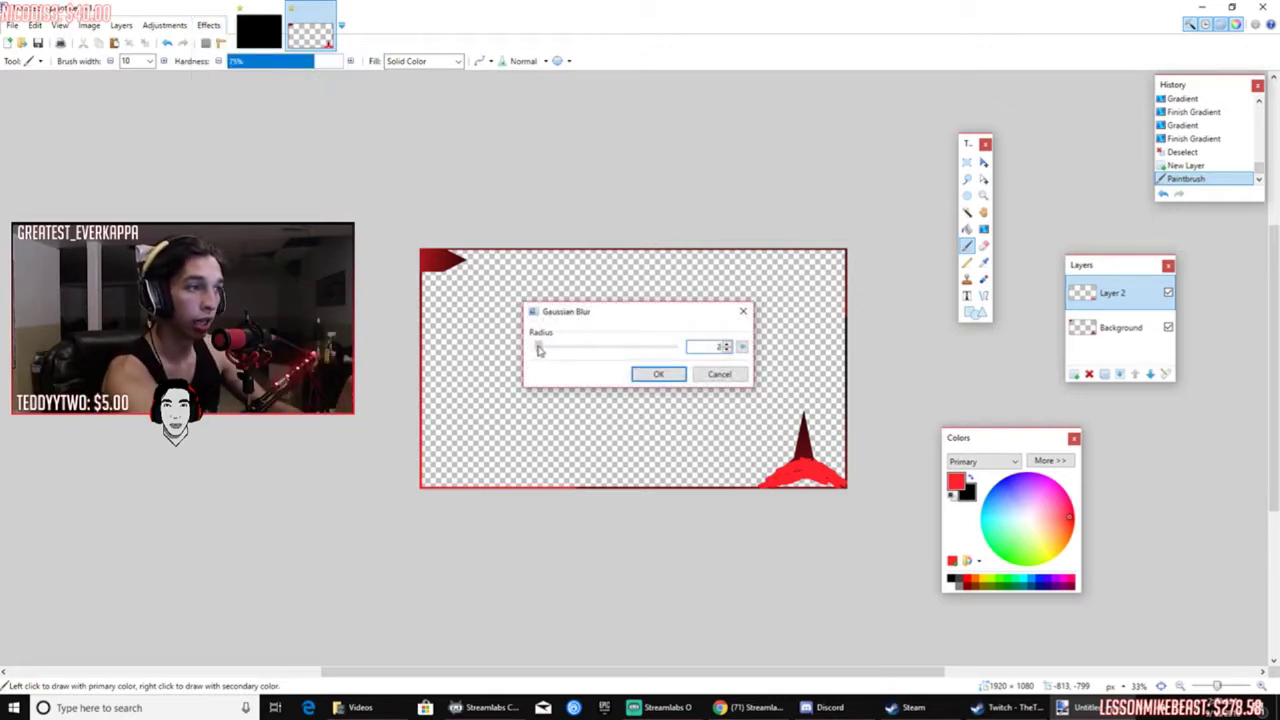
pyautogui.moveTo(537, 349); pyautogui.dragTo(634, 352)
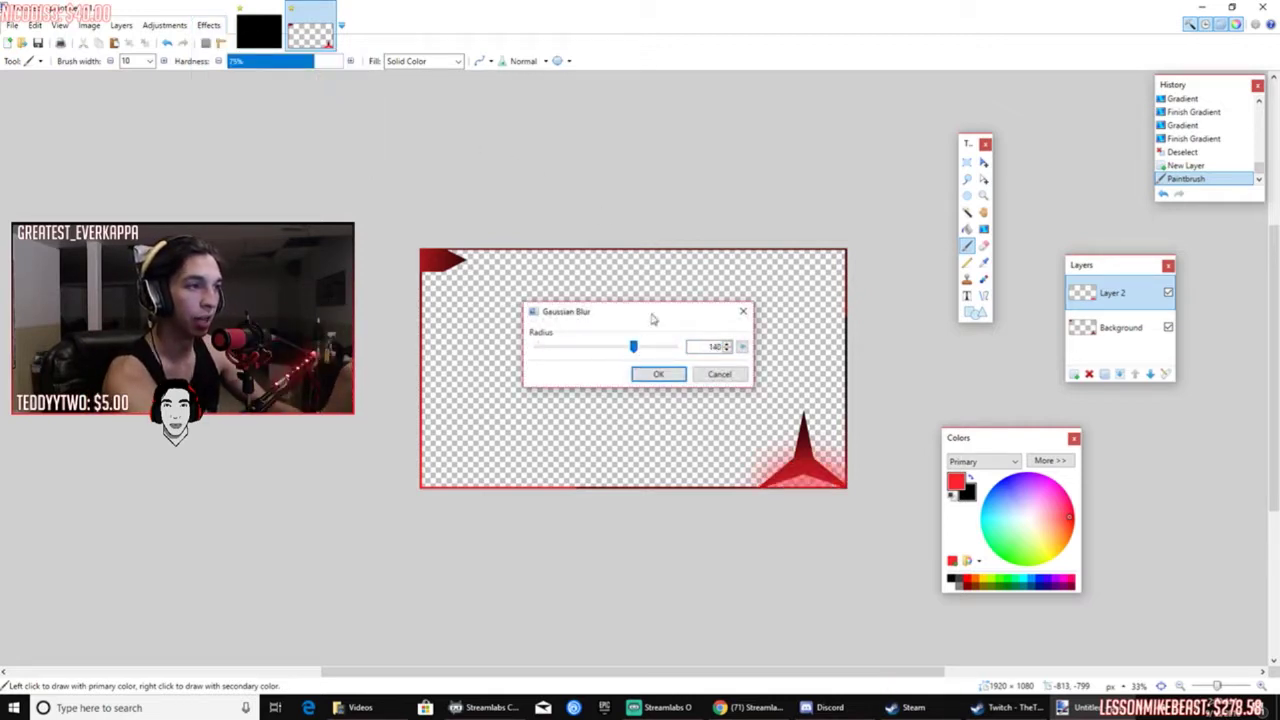
pyautogui.click(606, 360)
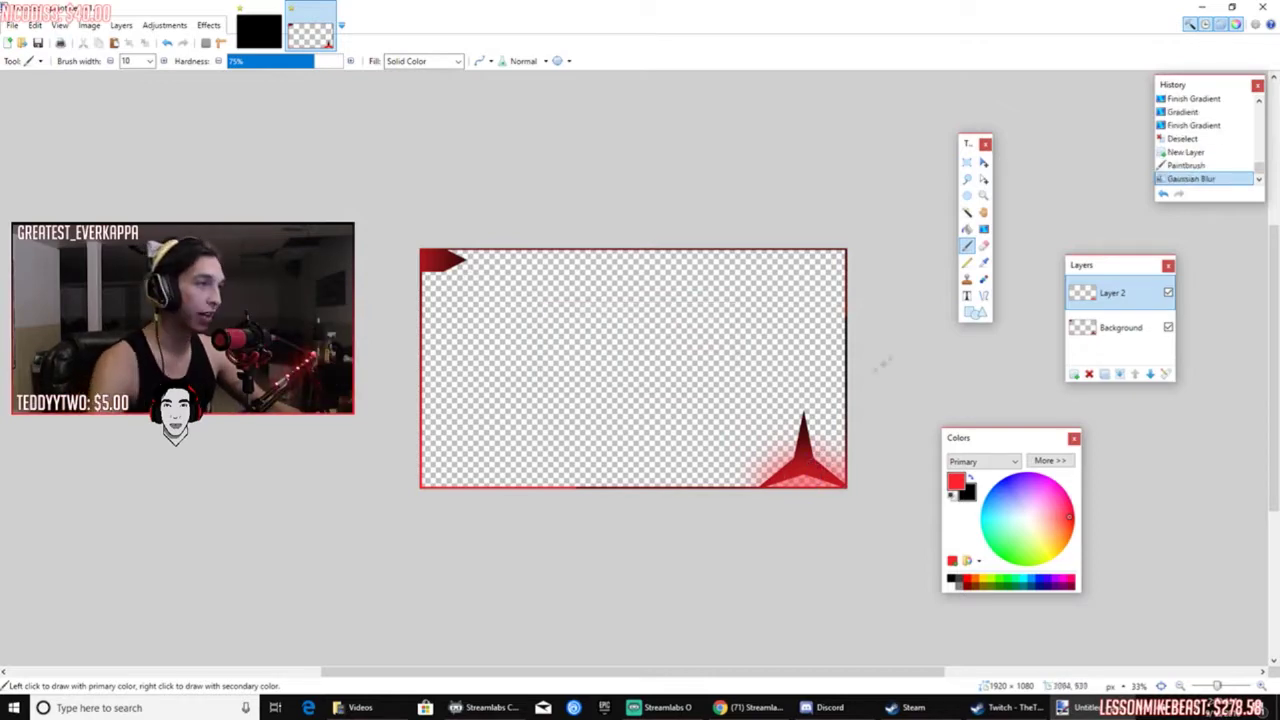
pyautogui.press('super')
pyautogui.press('super')
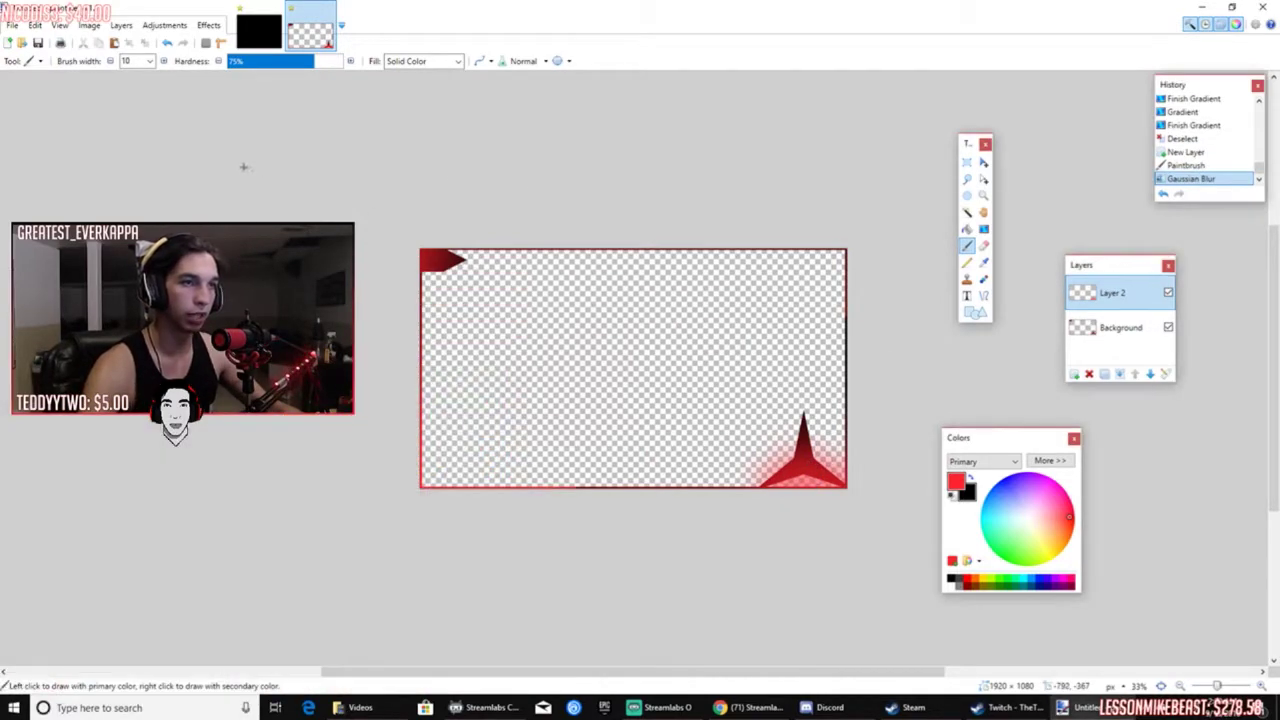